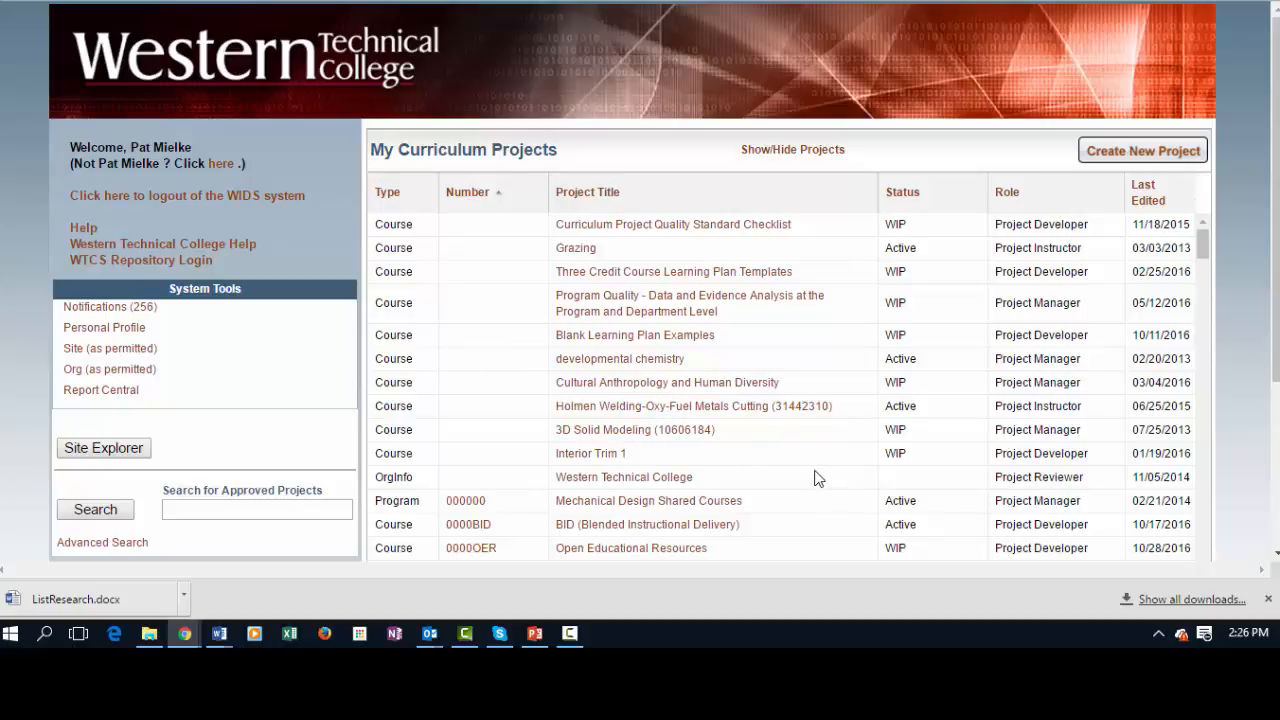
Search the approved projects for course number 10103107 and open the Introduction to Microsoft Excel and Access course
scroll(812, 478, down, 3)
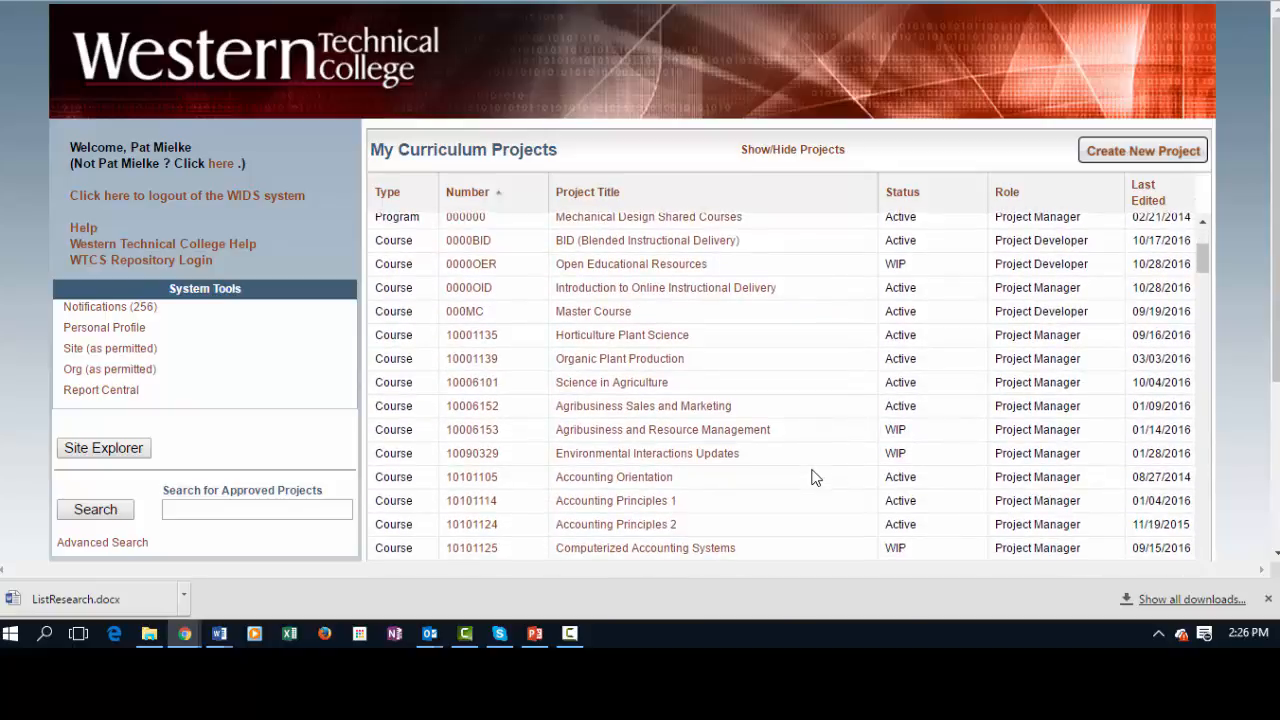
scroll(812, 478, down, 1)
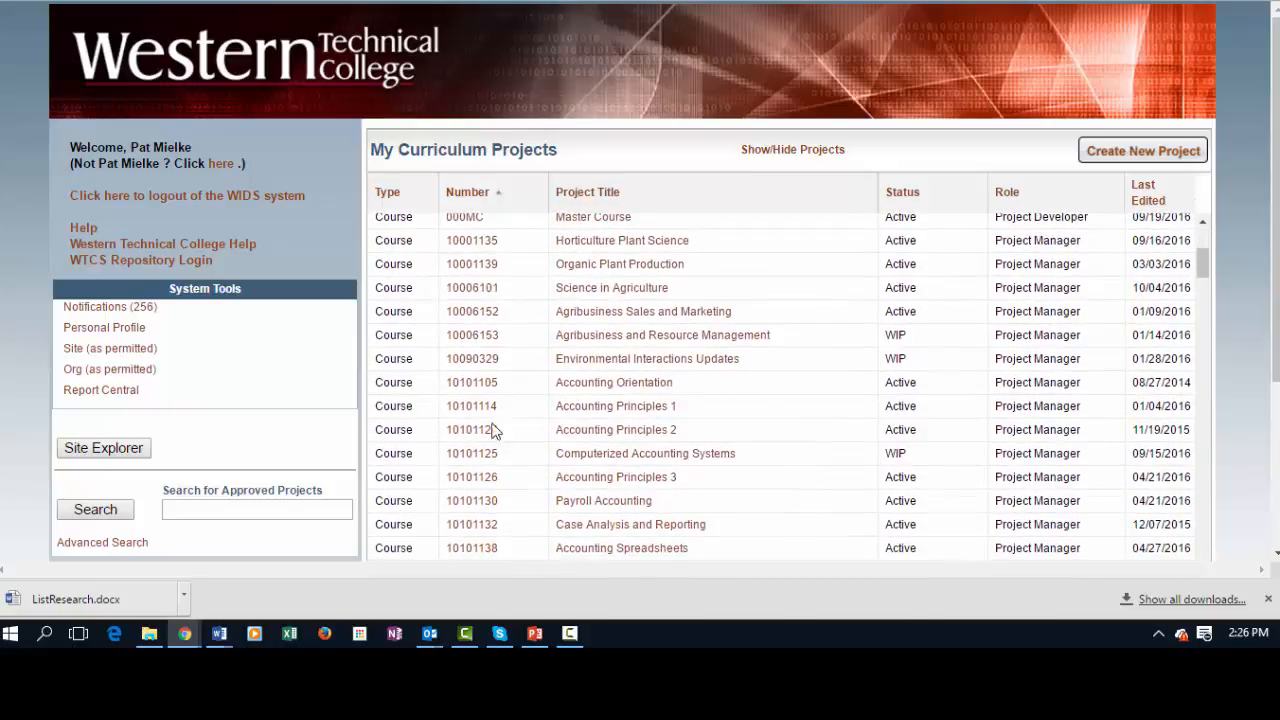
click(182, 505)
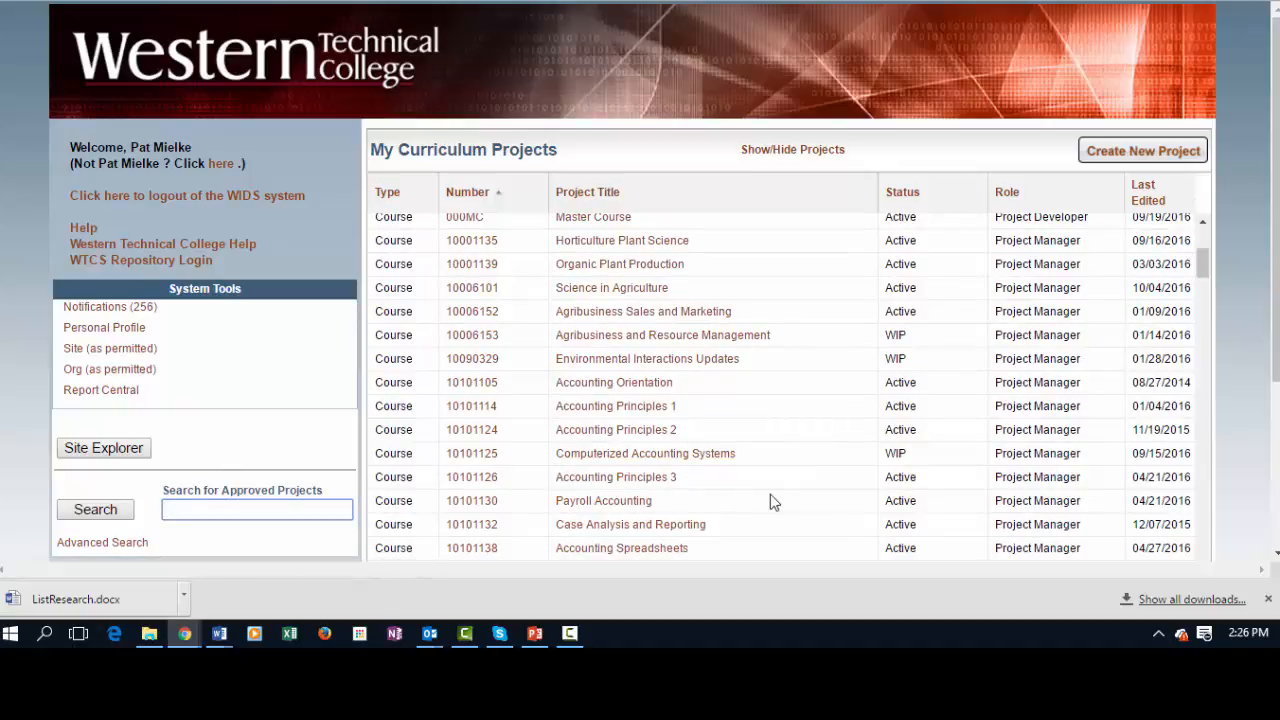
scroll(770, 500, down, 4)
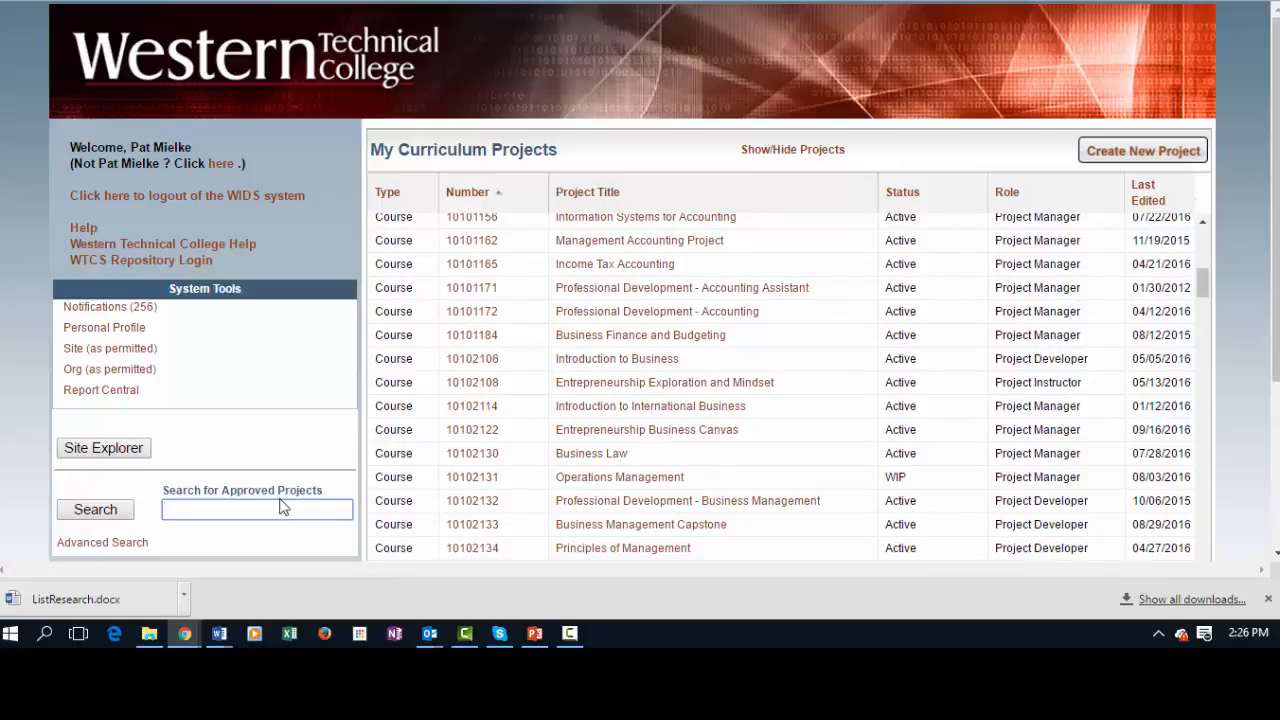
scroll(841, 505, down, 1)
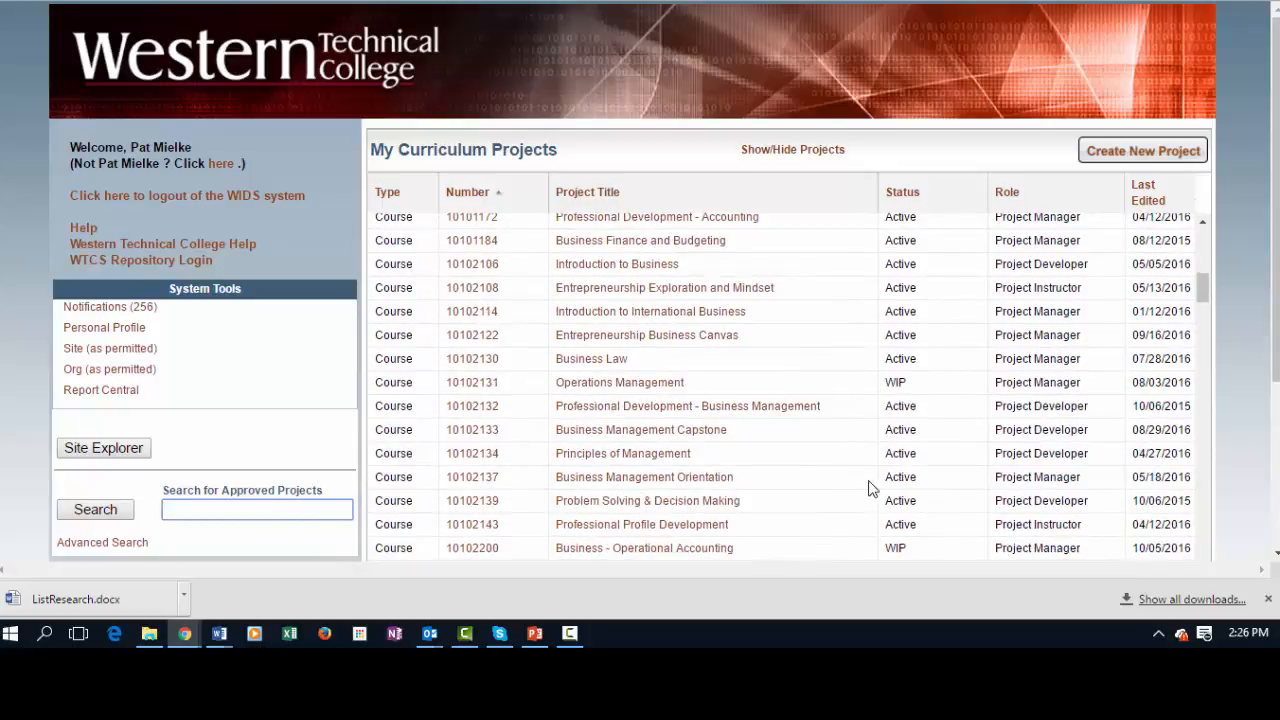
scroll(855, 487, down, 3)
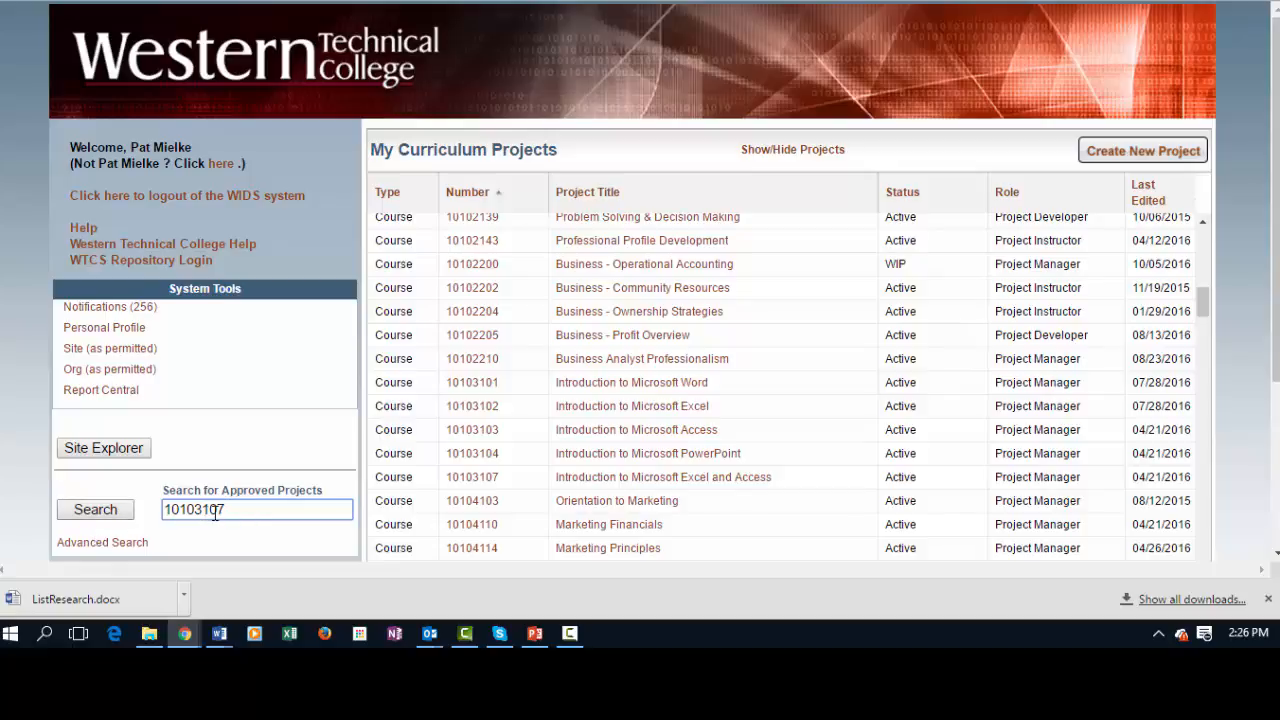
click(93, 512)
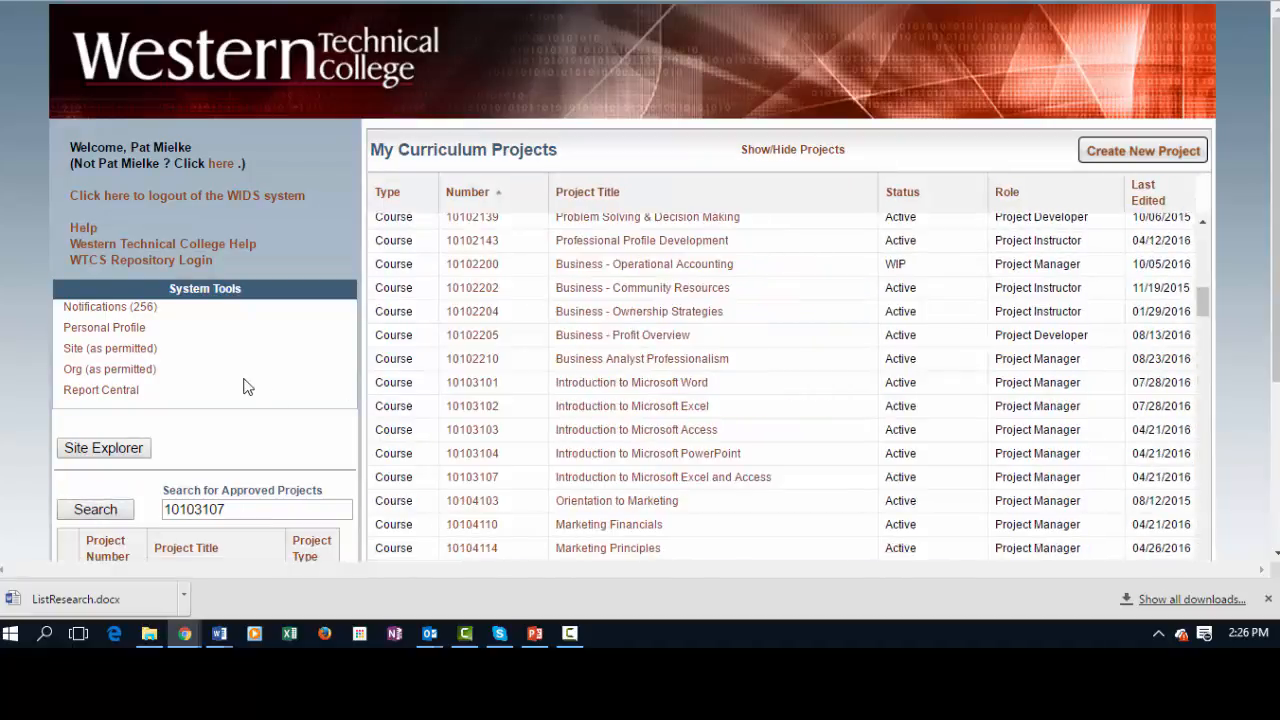
scroll(200, 381, down, 3)
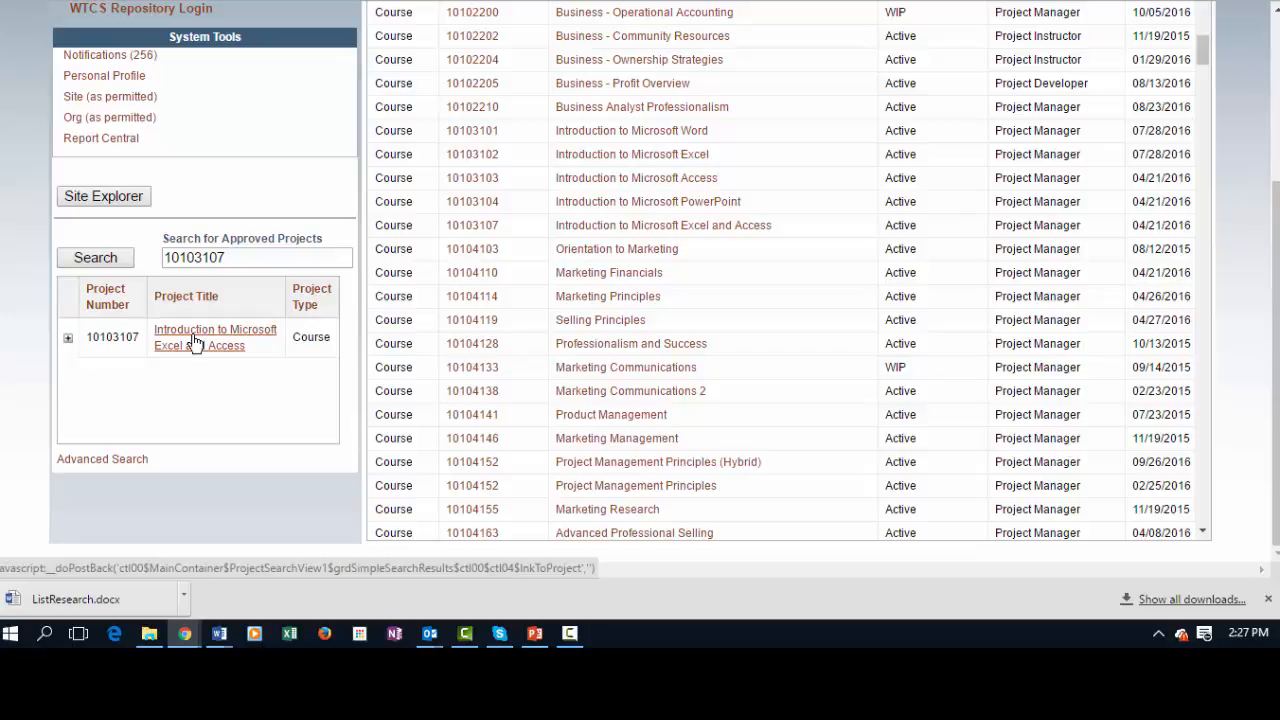
click(196, 343)
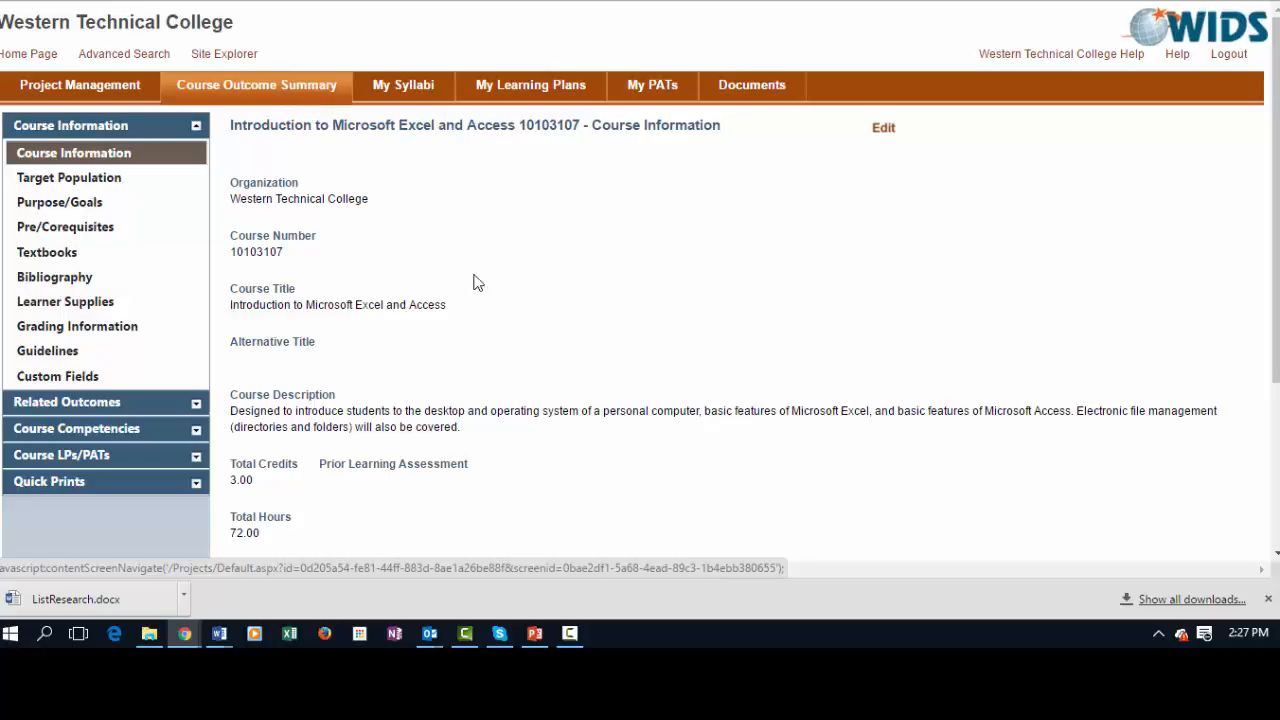
Add yourself as an instructor on the course and copy the shared syllabus "Fall 2016 Intro to MS Excel and Access" into your syllabus list
click(412, 88)
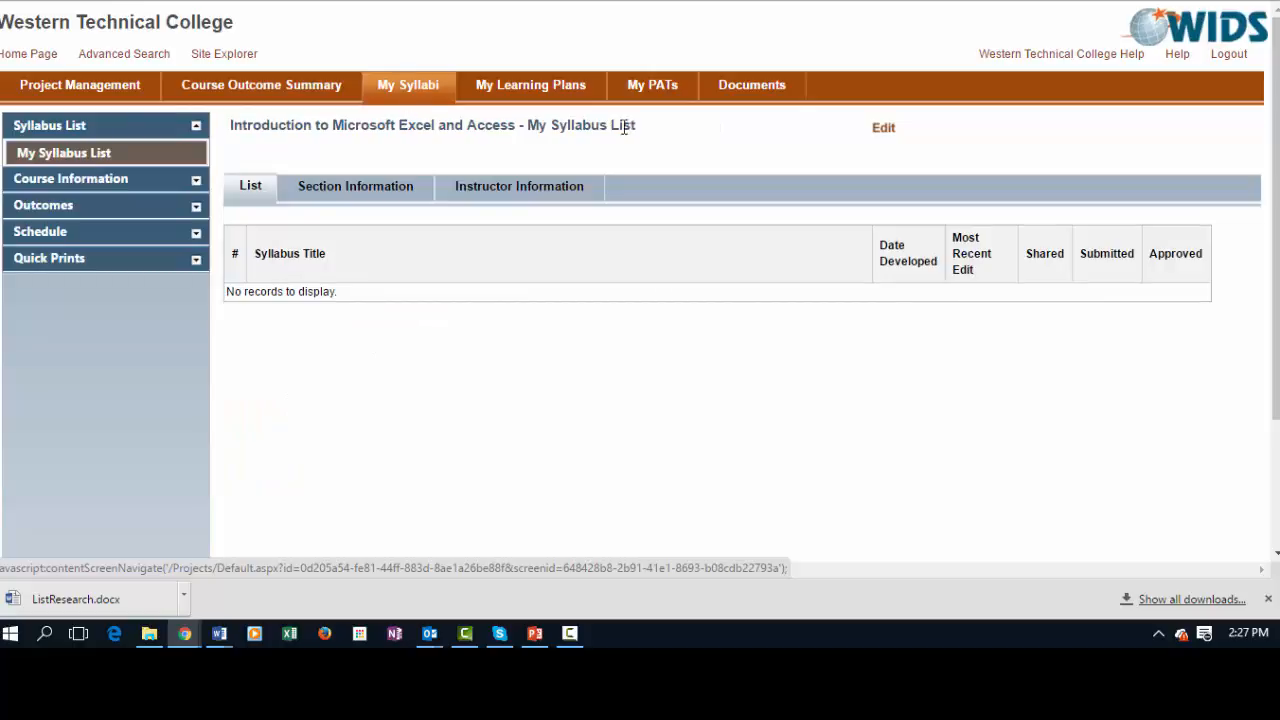
click(887, 130)
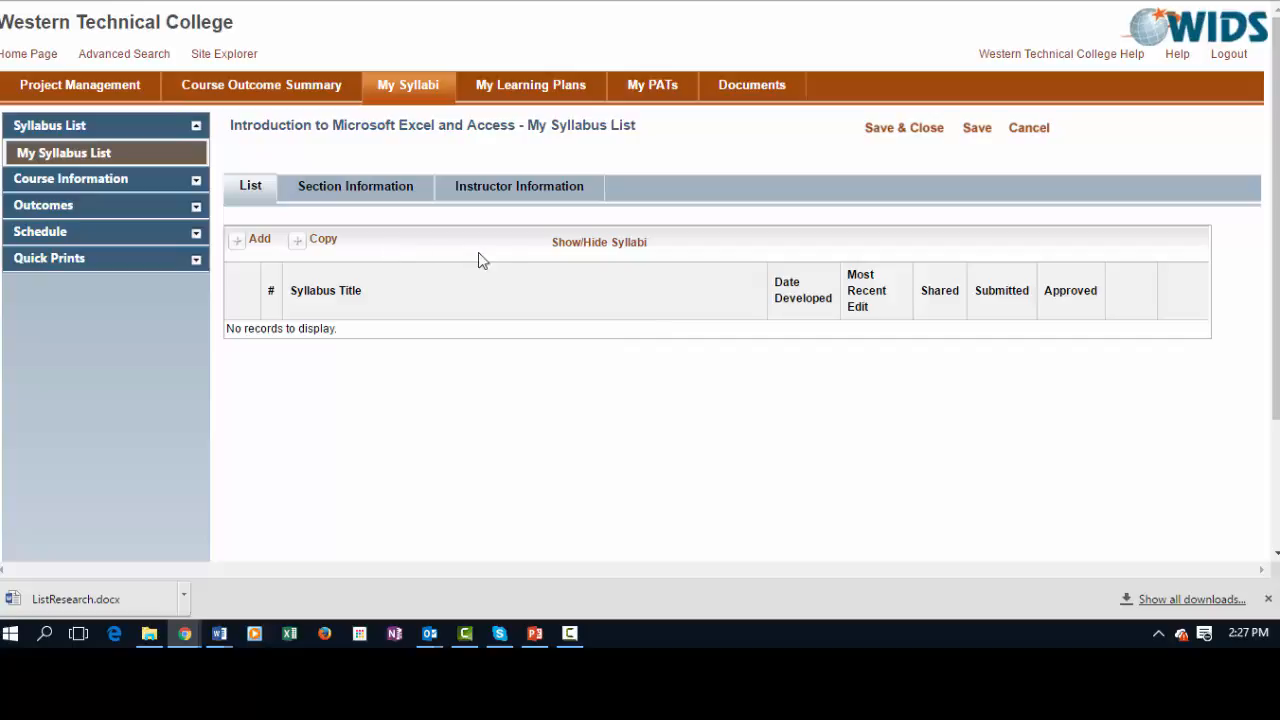
click(324, 247)
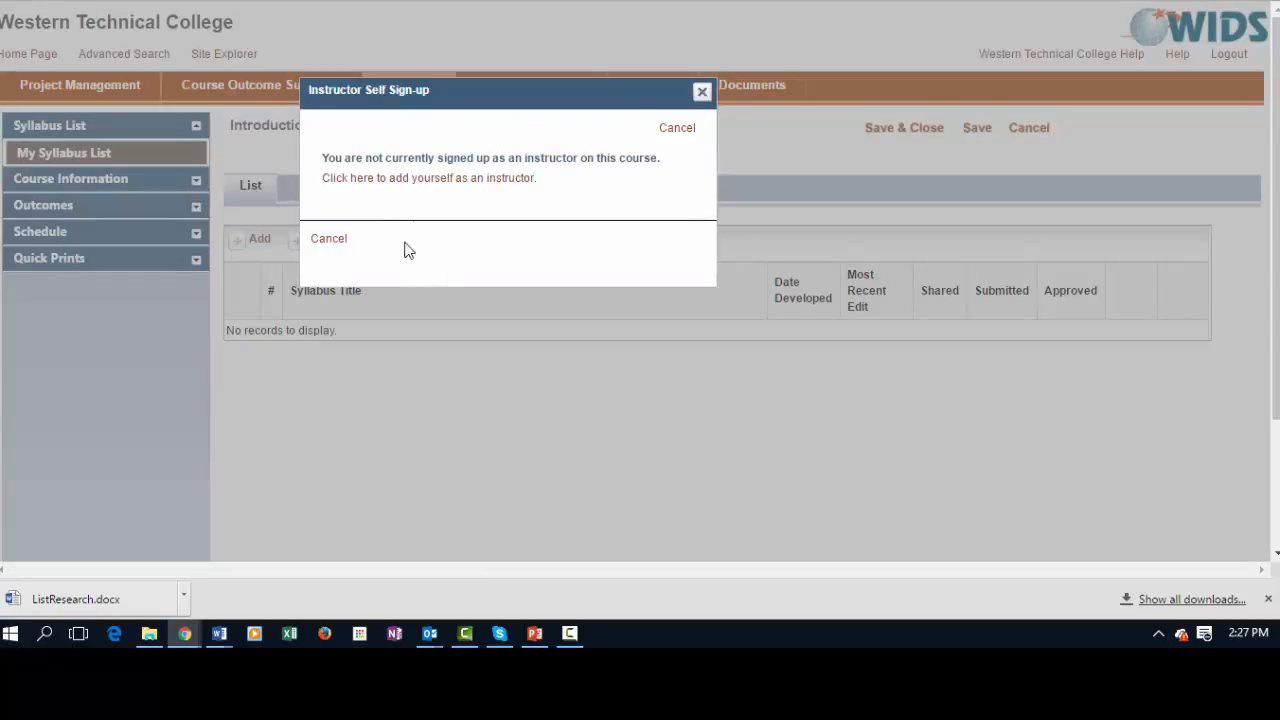
click(452, 180)
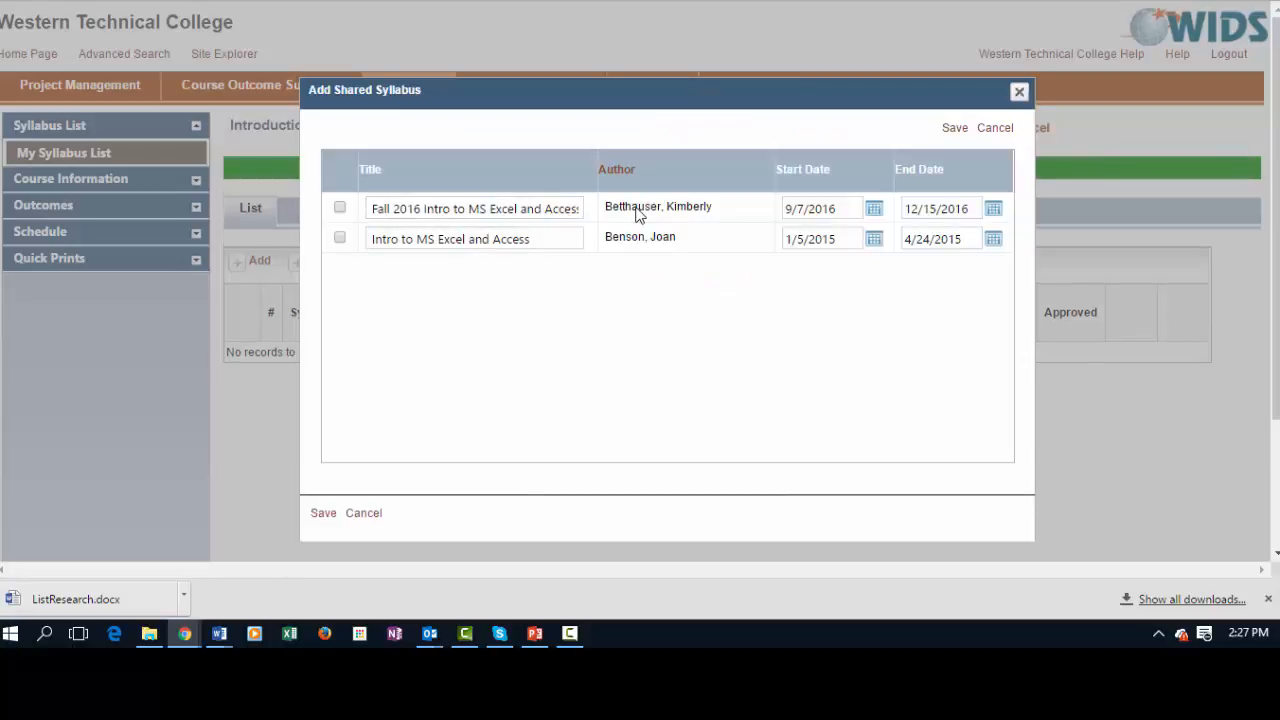
click(340, 208)
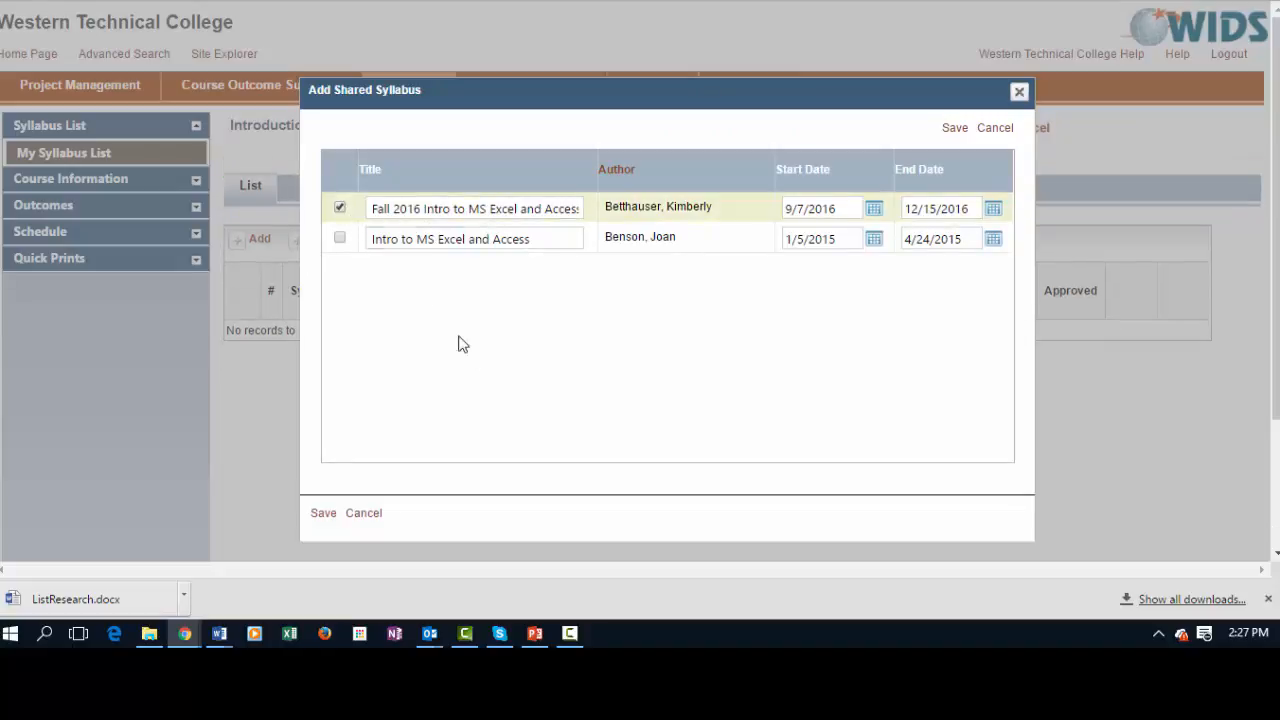
click(323, 513)
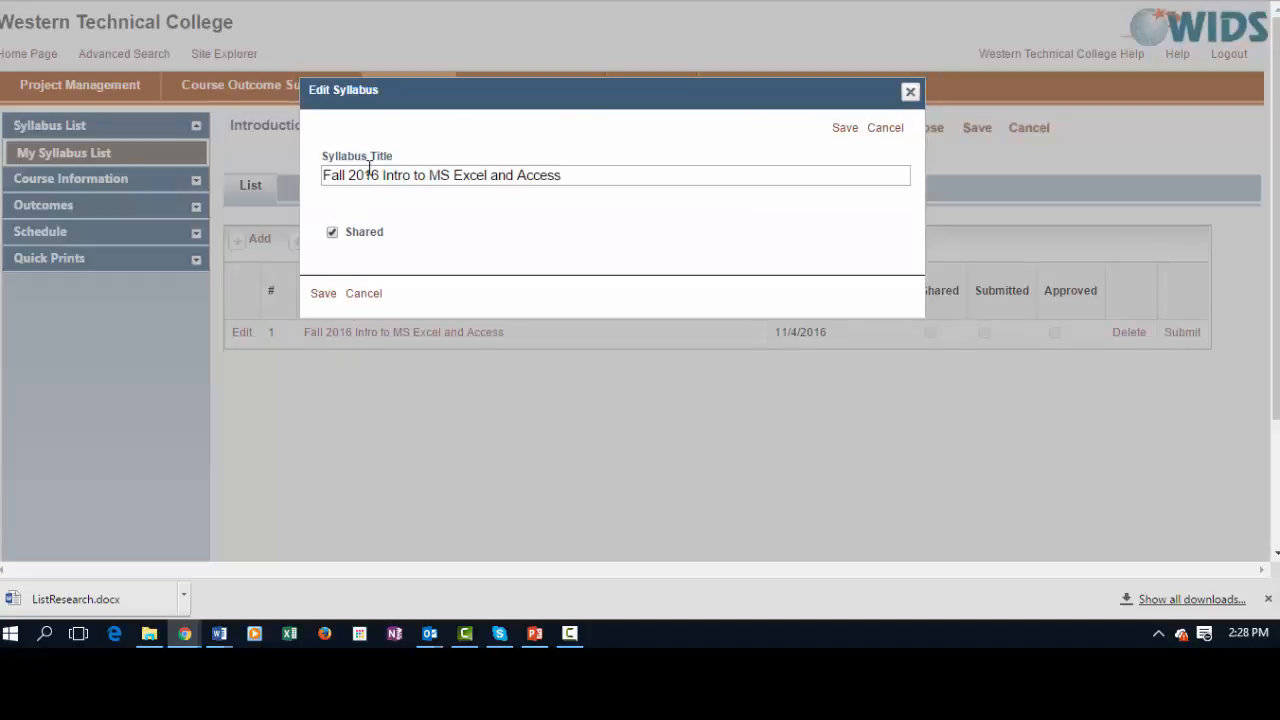
Rename the copied syllabus as "Spring 2017 Intro to MS Excel and Access" and save it
drag(380, 175, 272, 183)
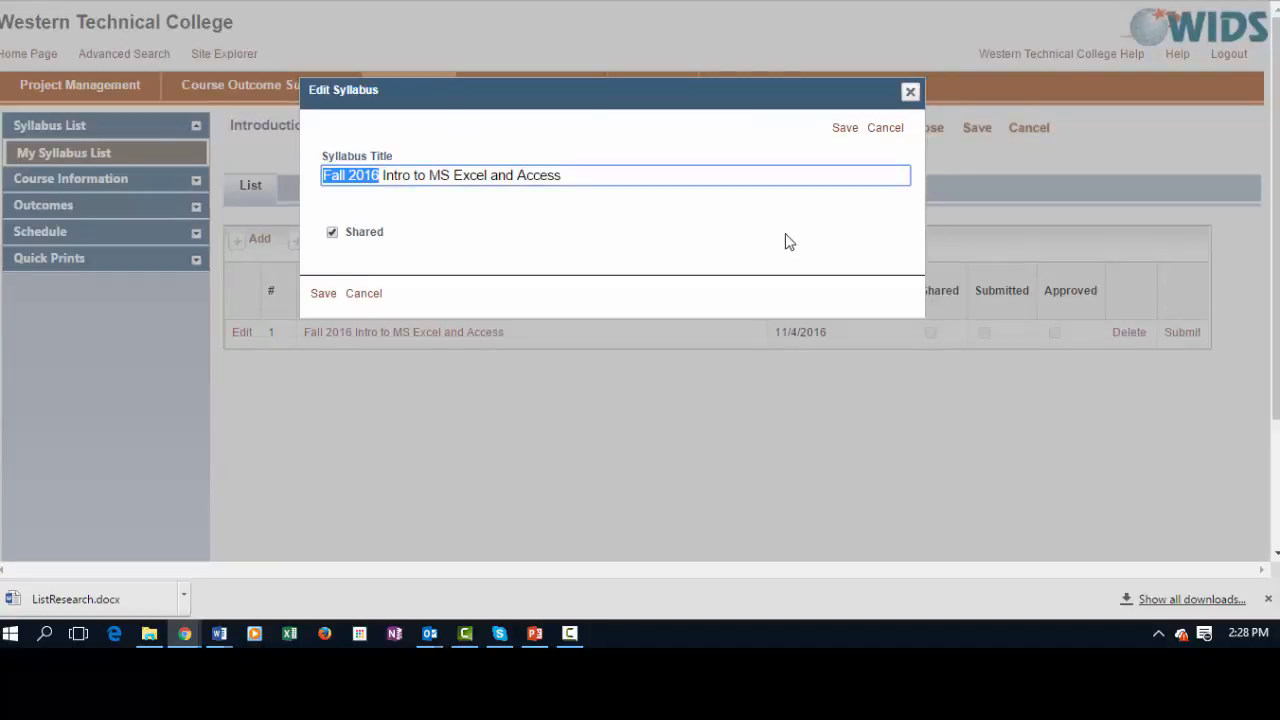
text(Spring 2017)
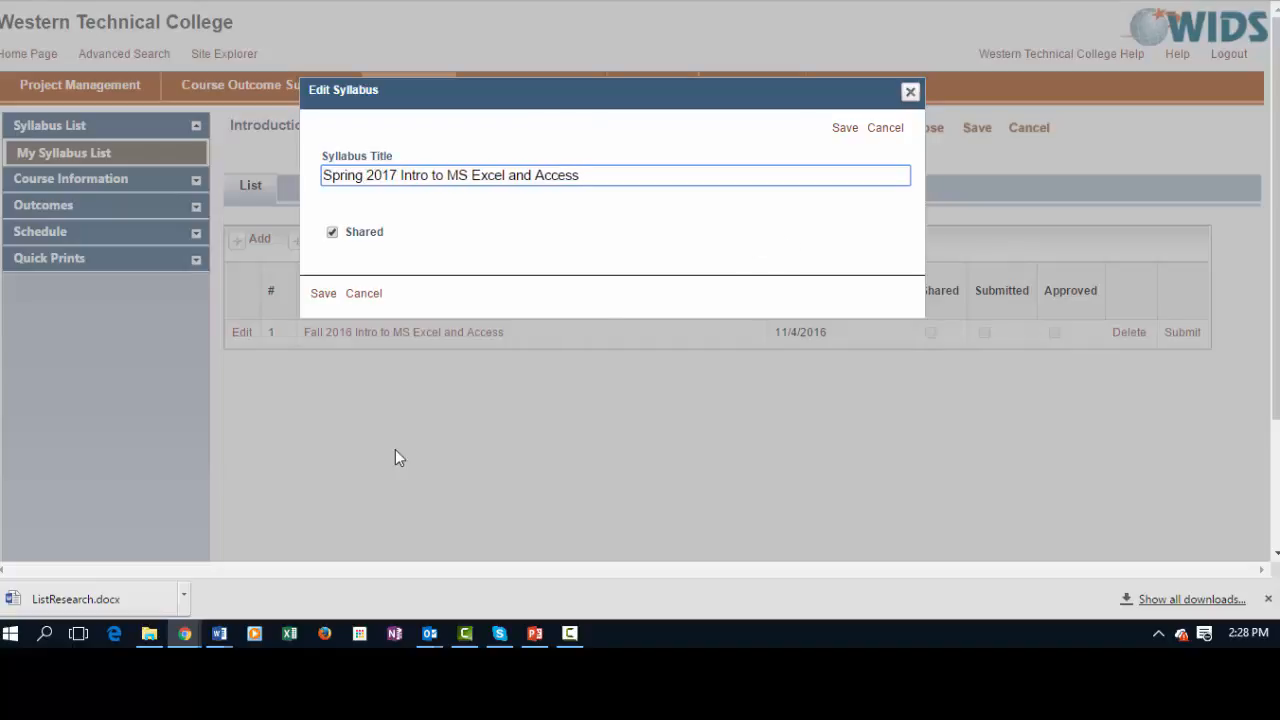
click(320, 295)
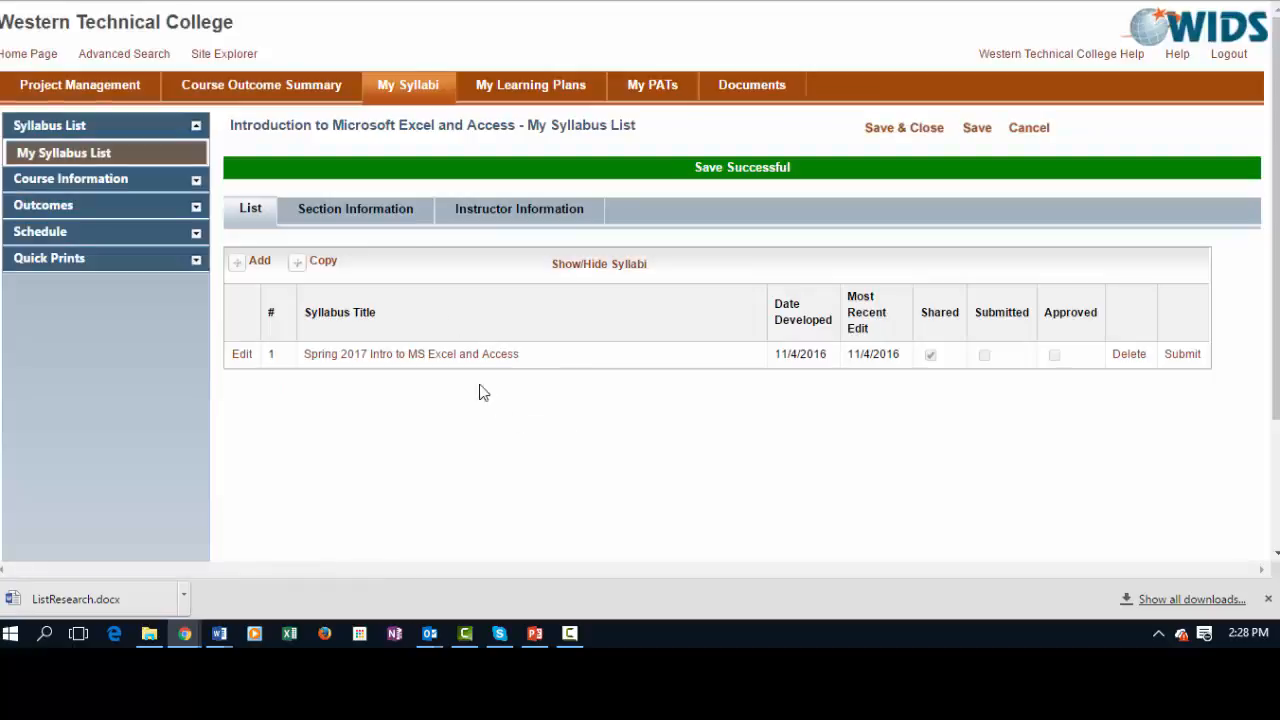
Open the section information of the Spring 2017 Intro to MS Excel and Access syllabus and bring up its start date calendar
click(381, 218)
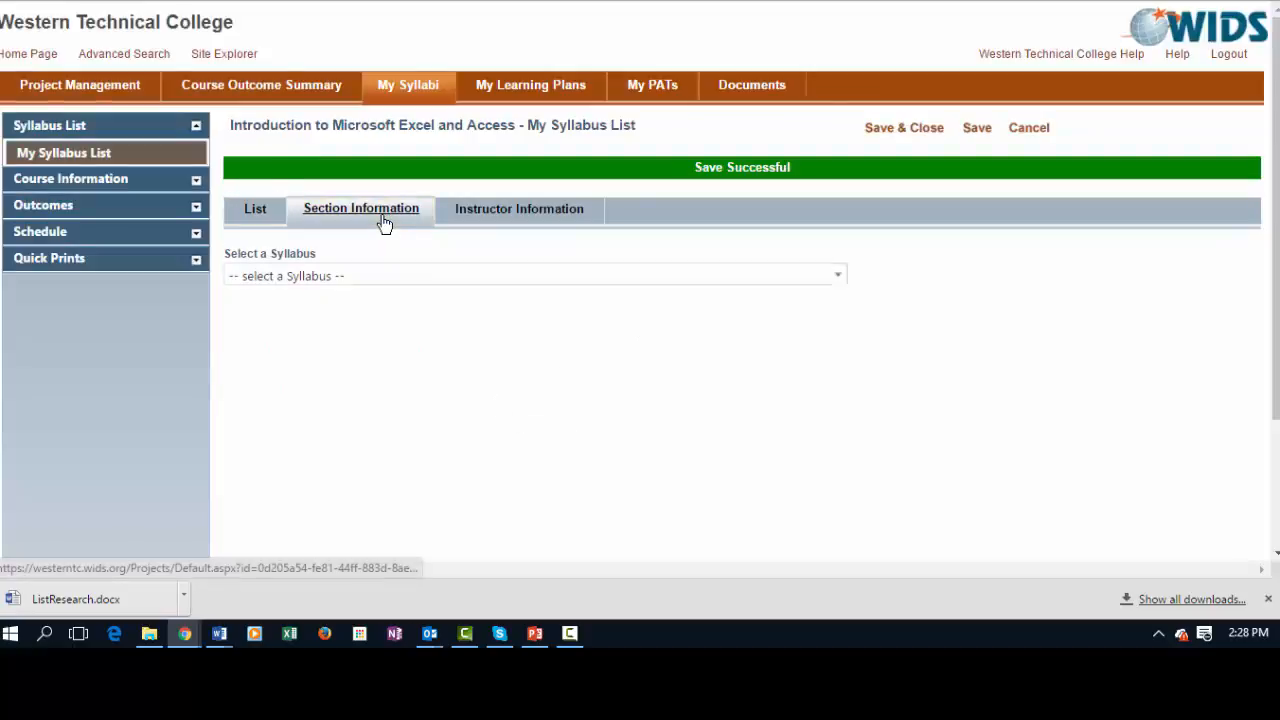
click(423, 276)
click(418, 318)
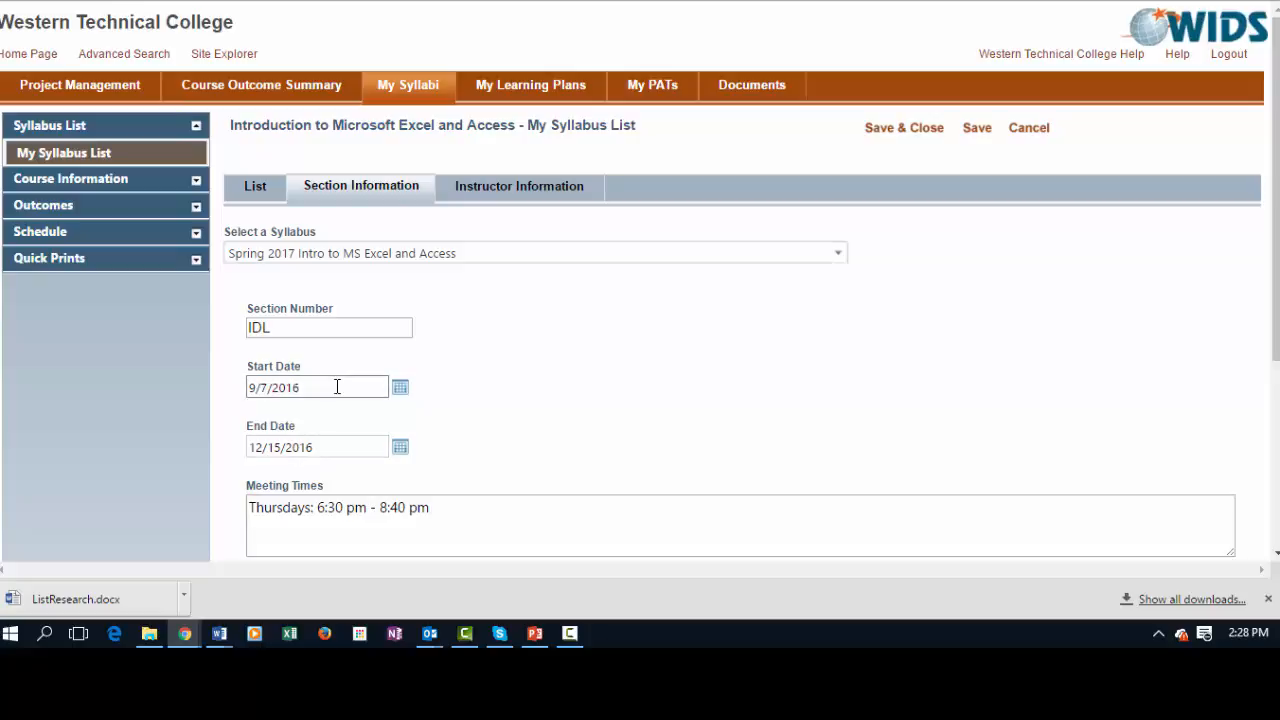
click(400, 390)
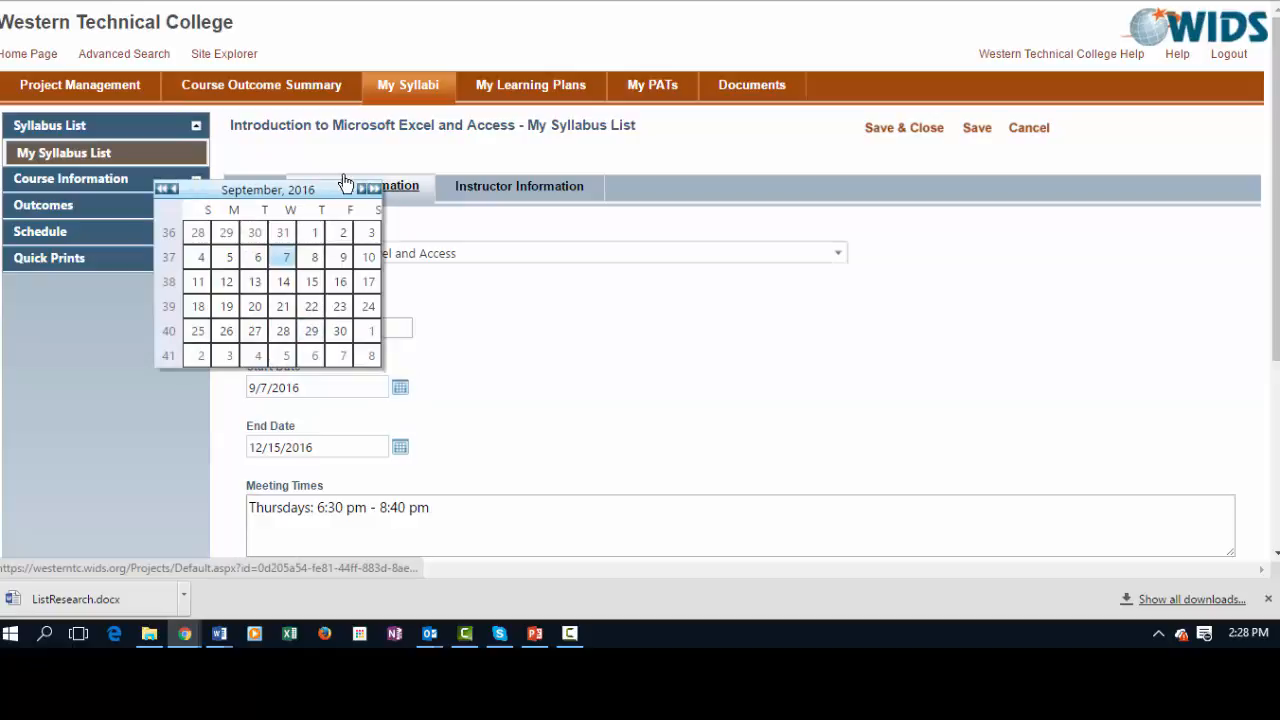
click(353, 190)
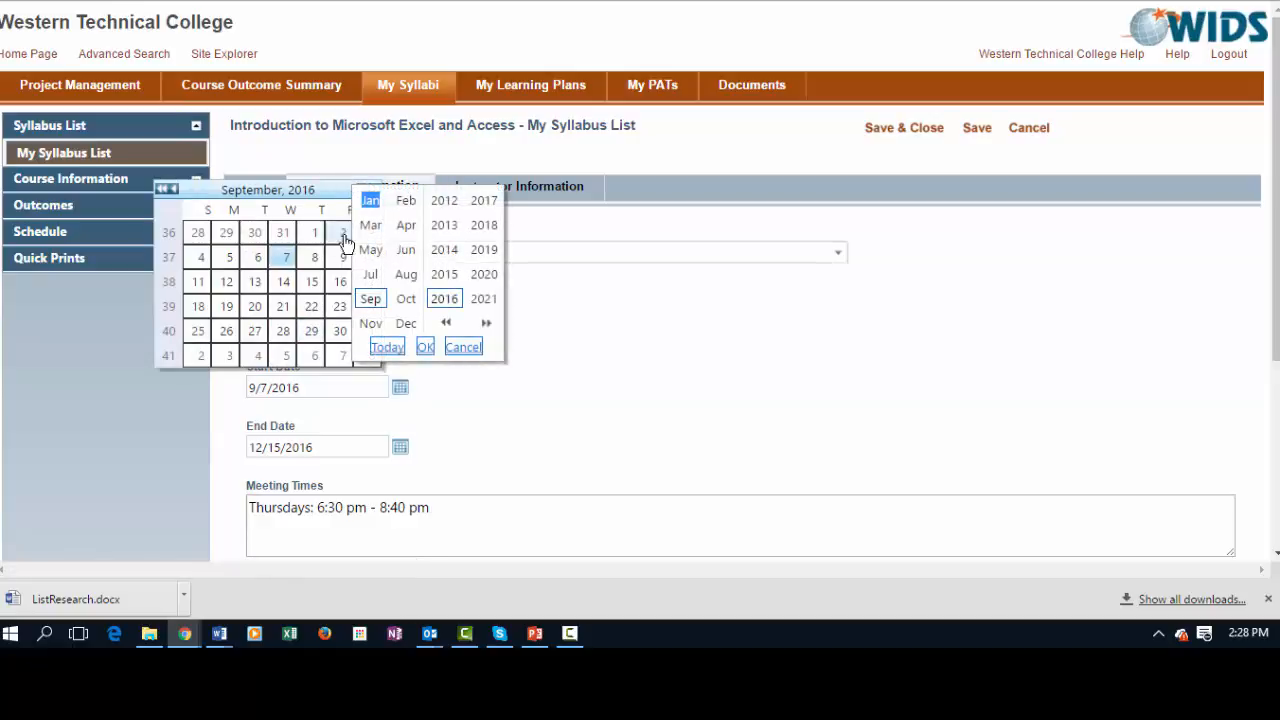
click(484, 201)
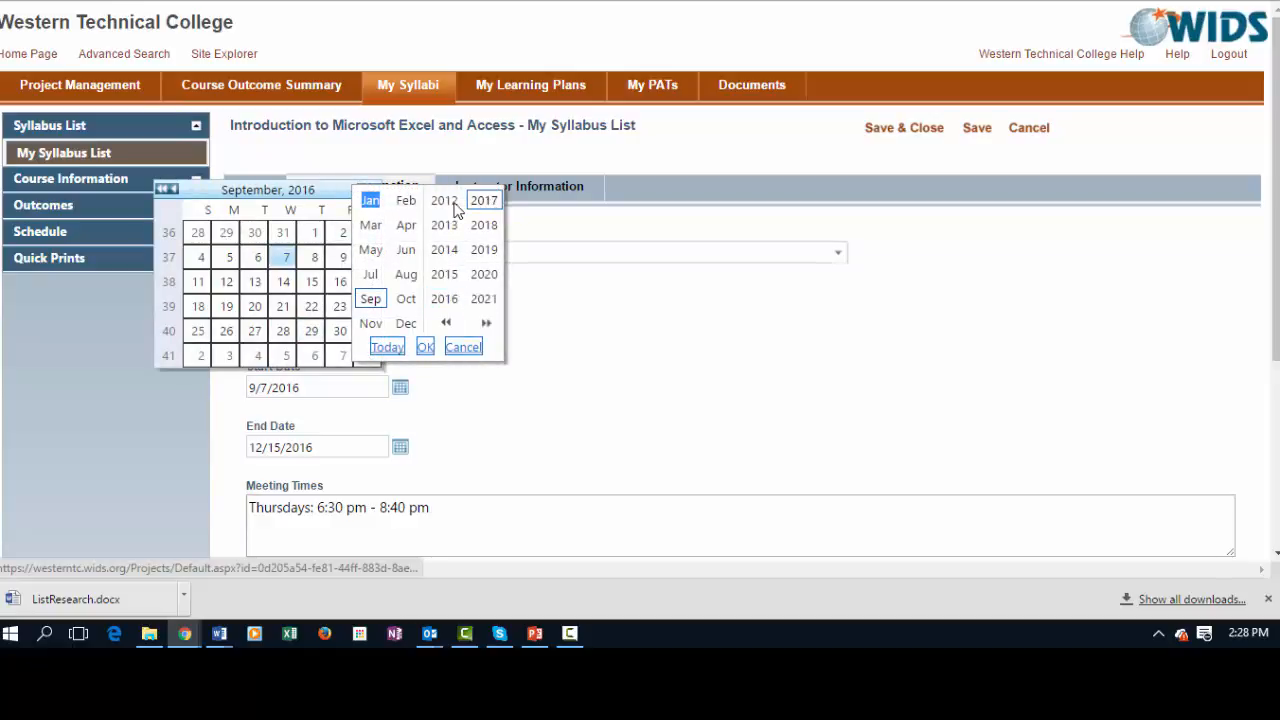
click(370, 200)
click(290, 198)
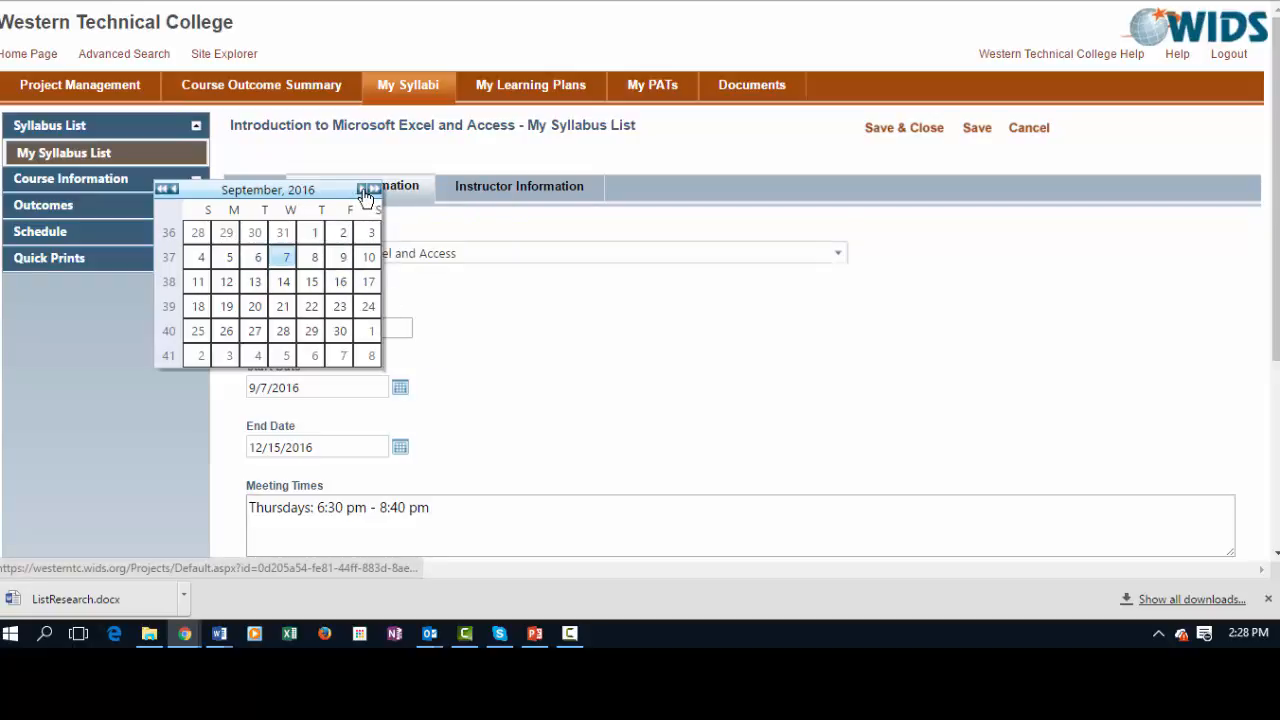
Set the section's start date to 1/9/2017
click(362, 190)
click(362, 190)
click(362, 190)
click(362, 190)
click(362, 190)
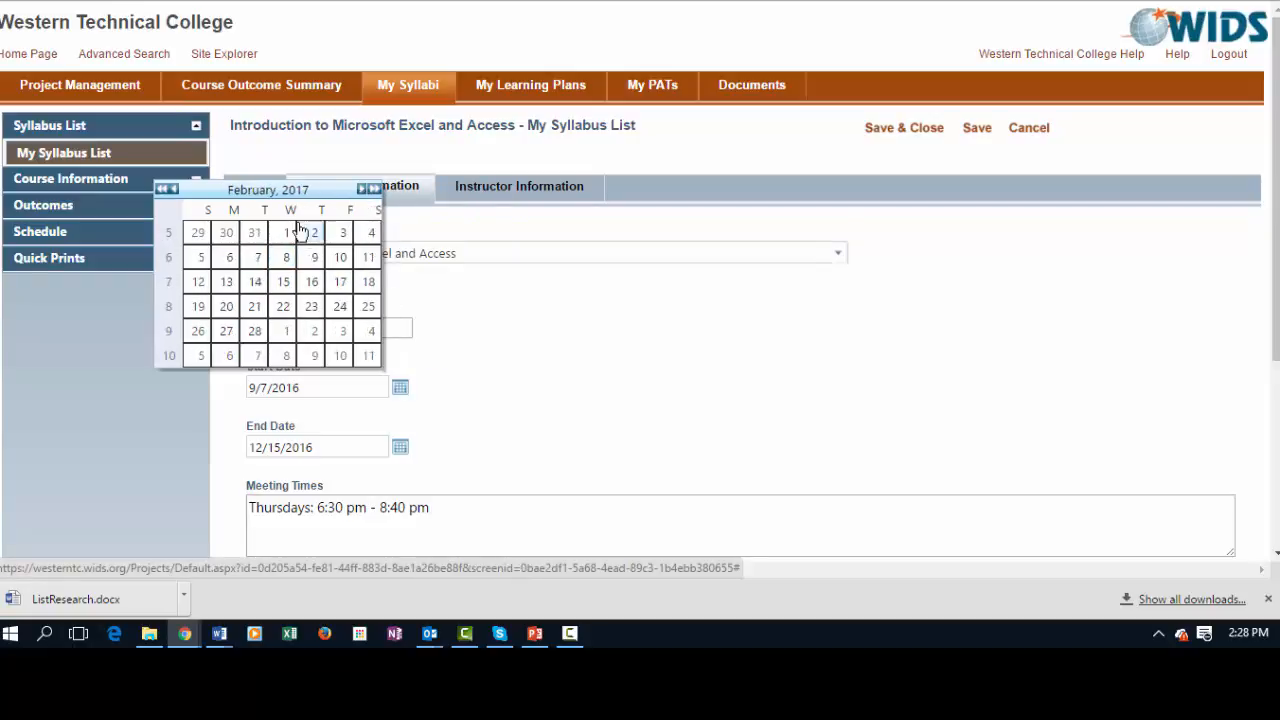
click(174, 190)
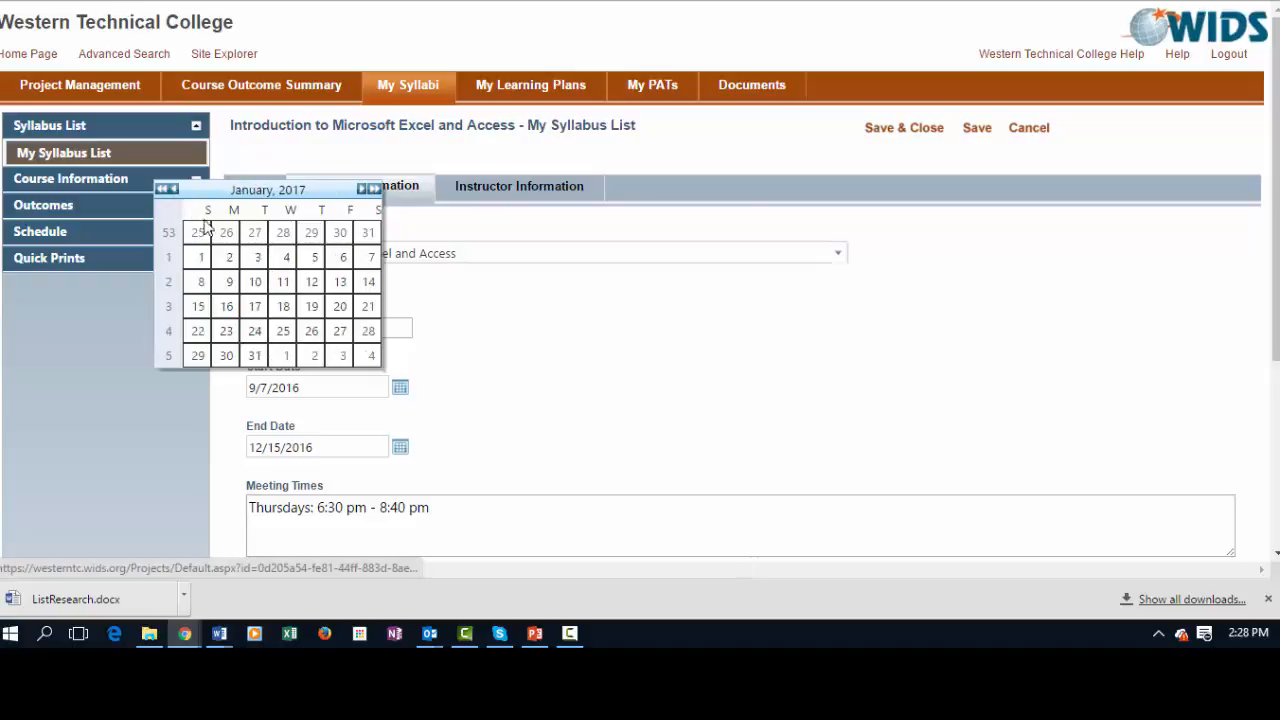
click(226, 281)
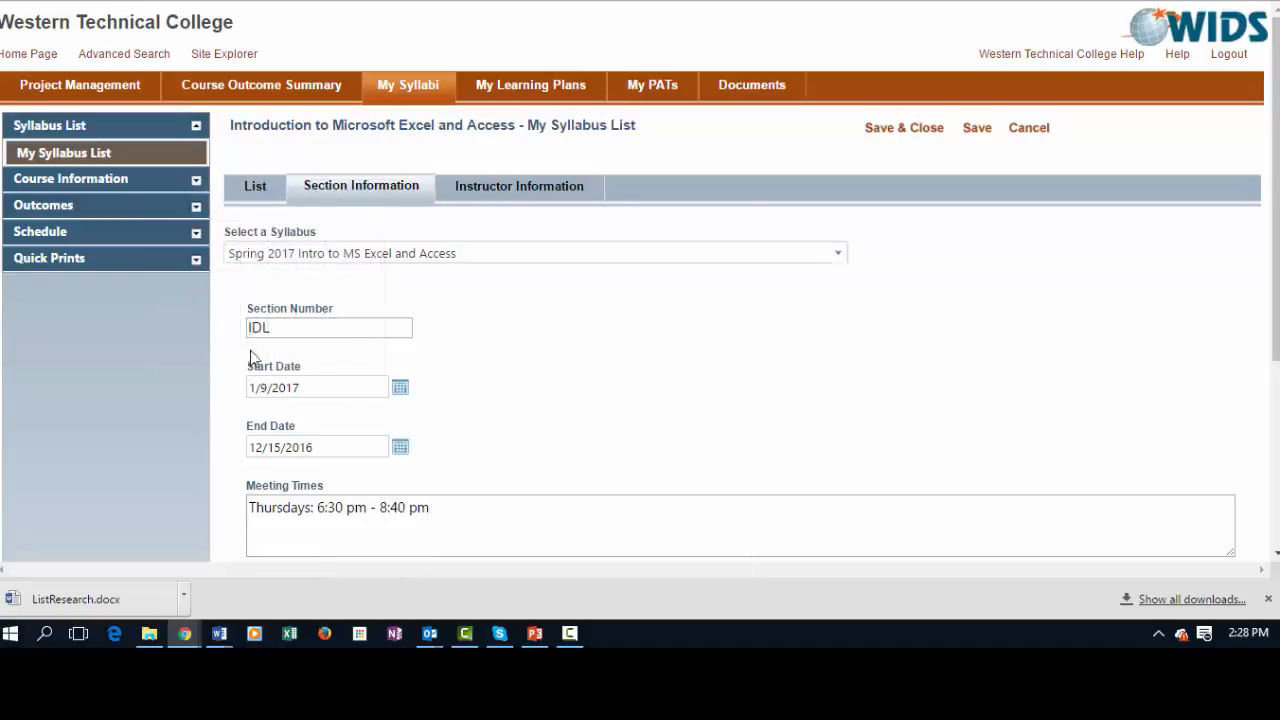
Set the section's end date to 3/31/2017
click(400, 448)
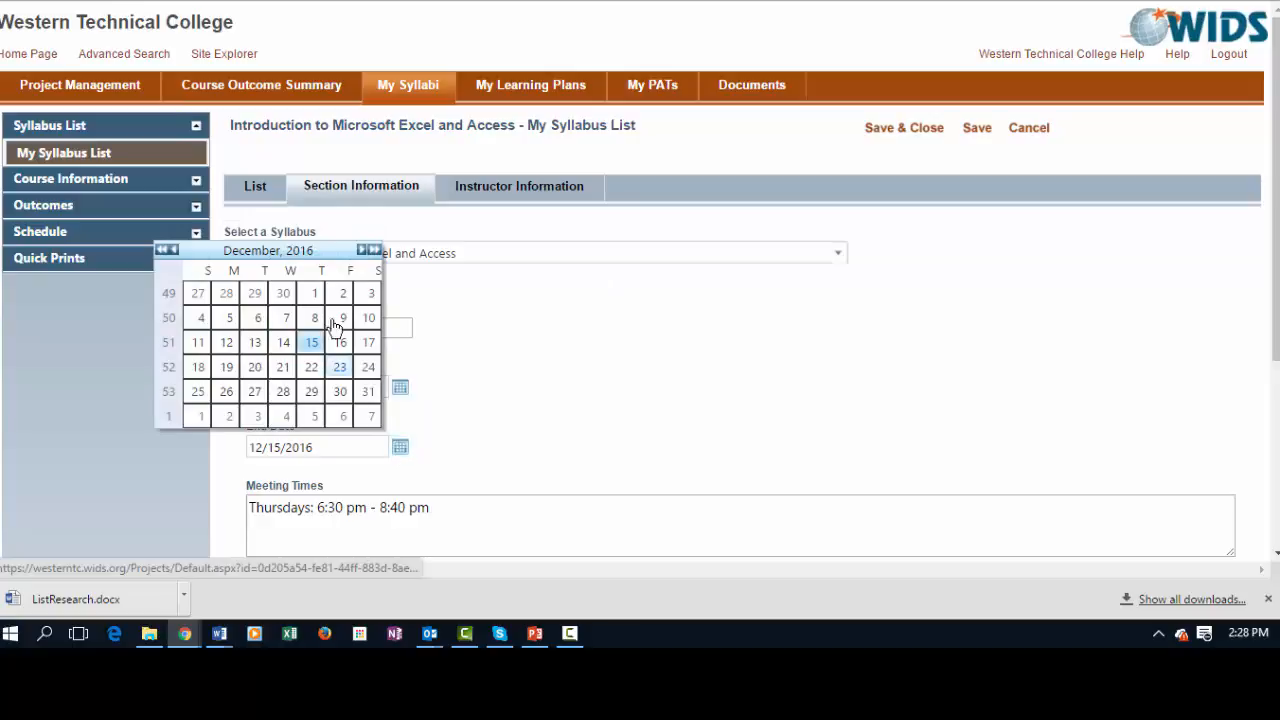
click(361, 251)
click(361, 251)
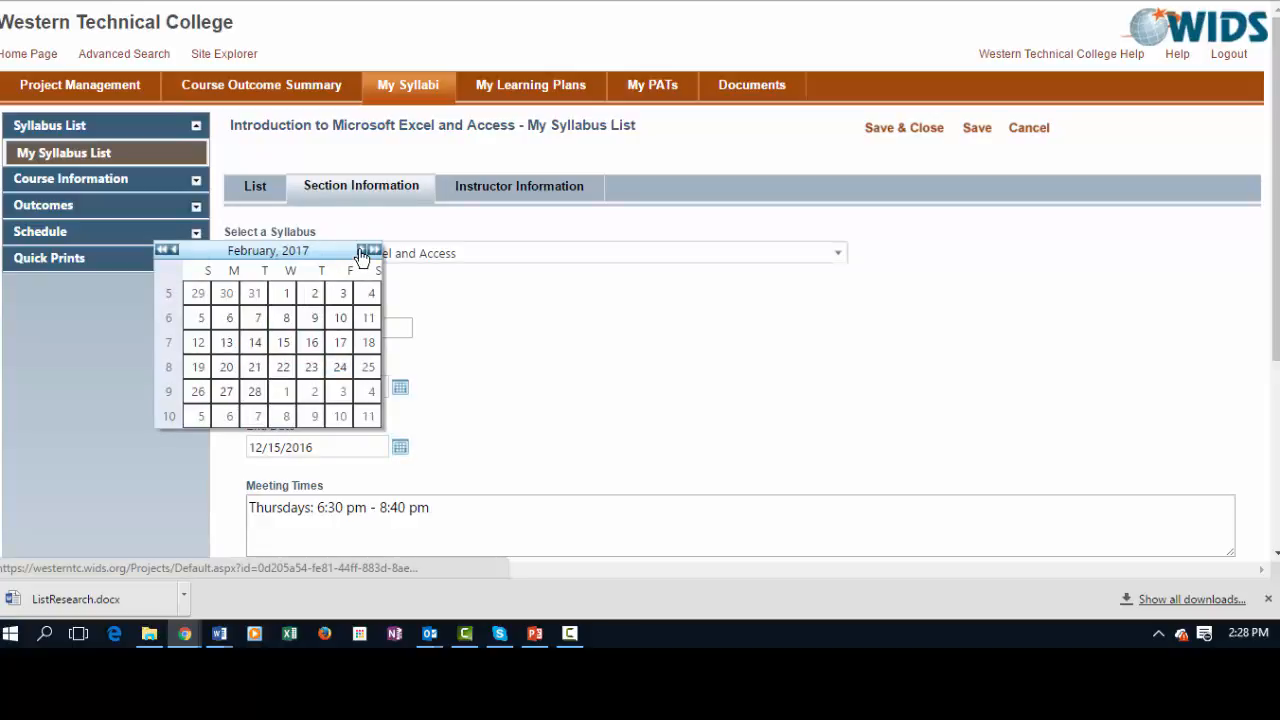
click(361, 251)
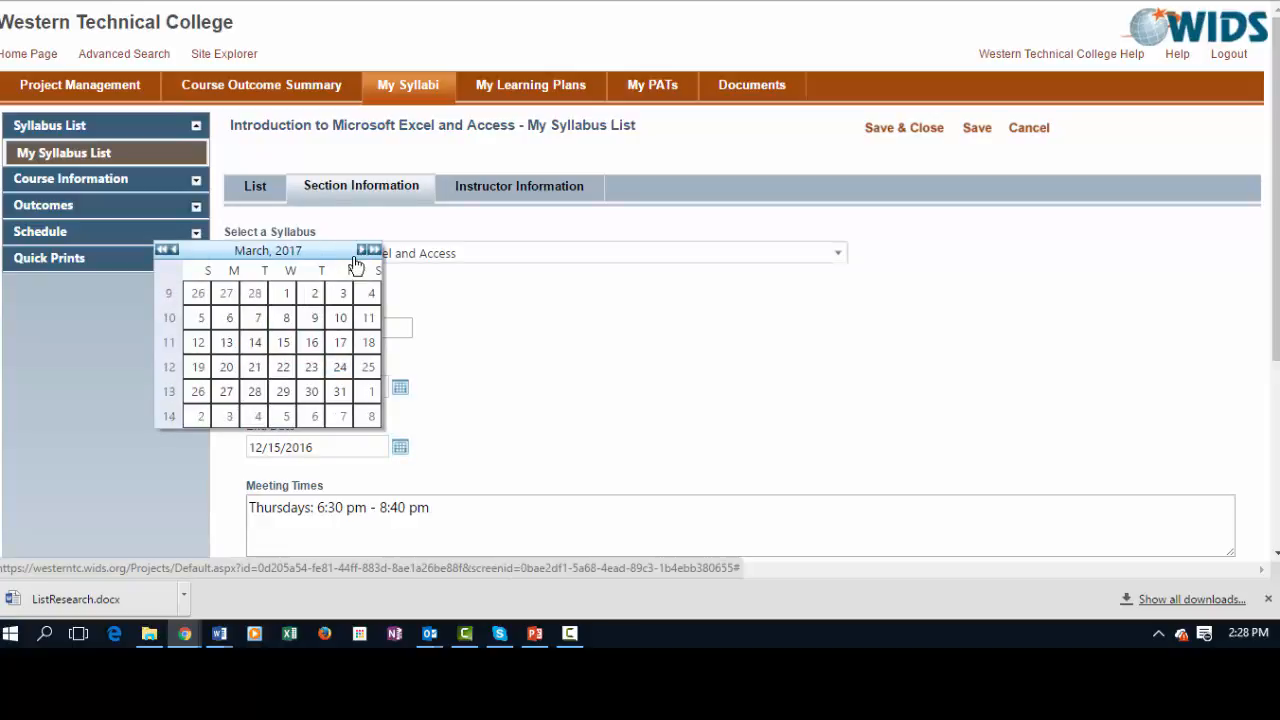
click(340, 391)
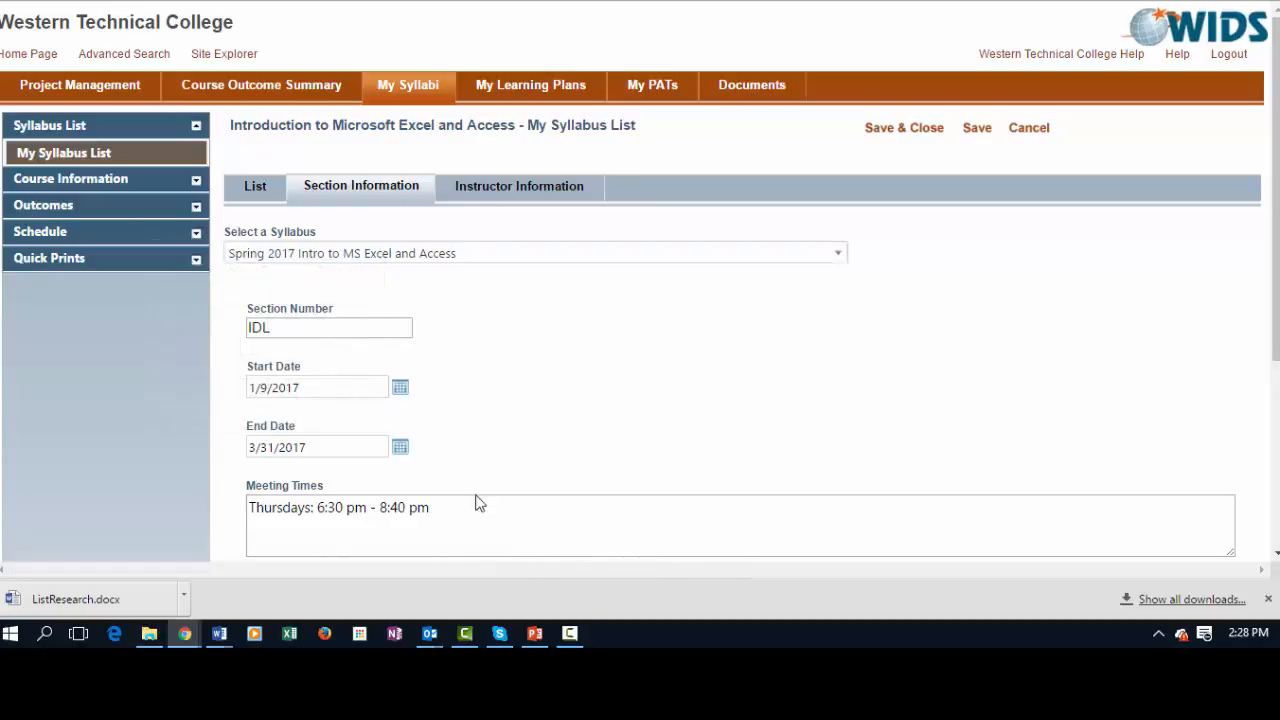
Replace the section's meeting location with "Virtual"
scroll(613, 489, down, 2)
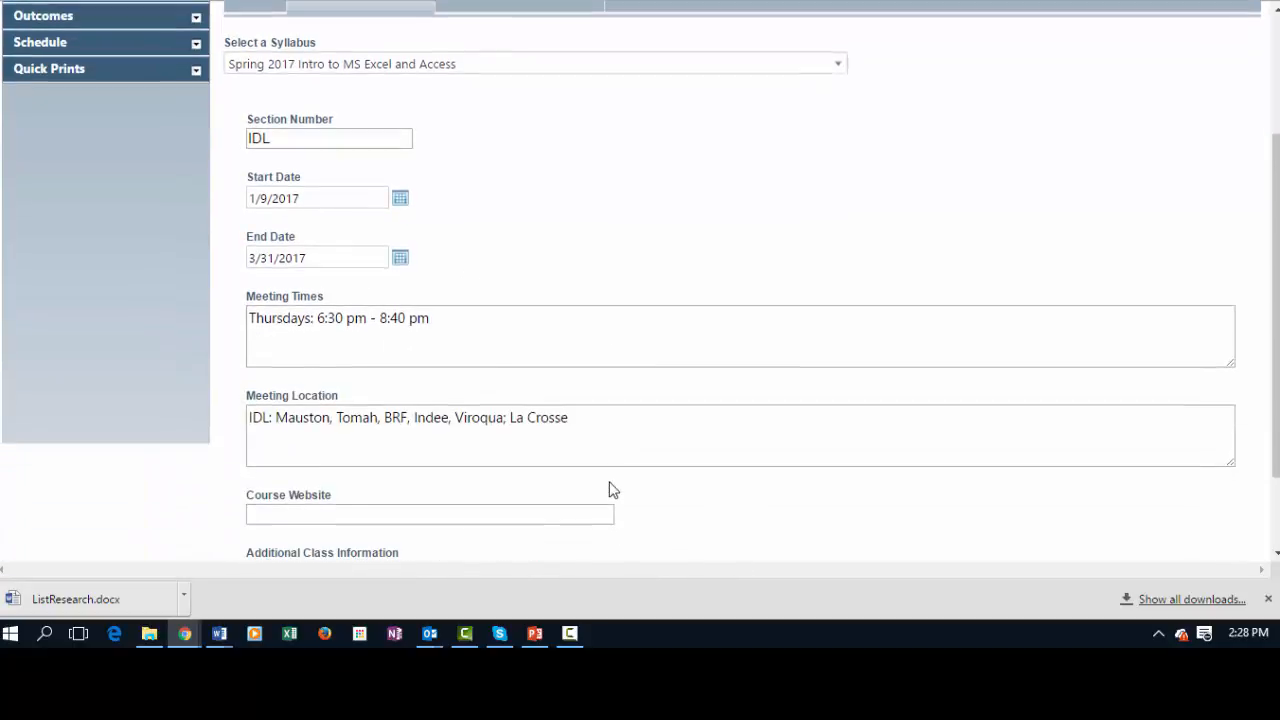
click(602, 427)
key(ctrl+a)
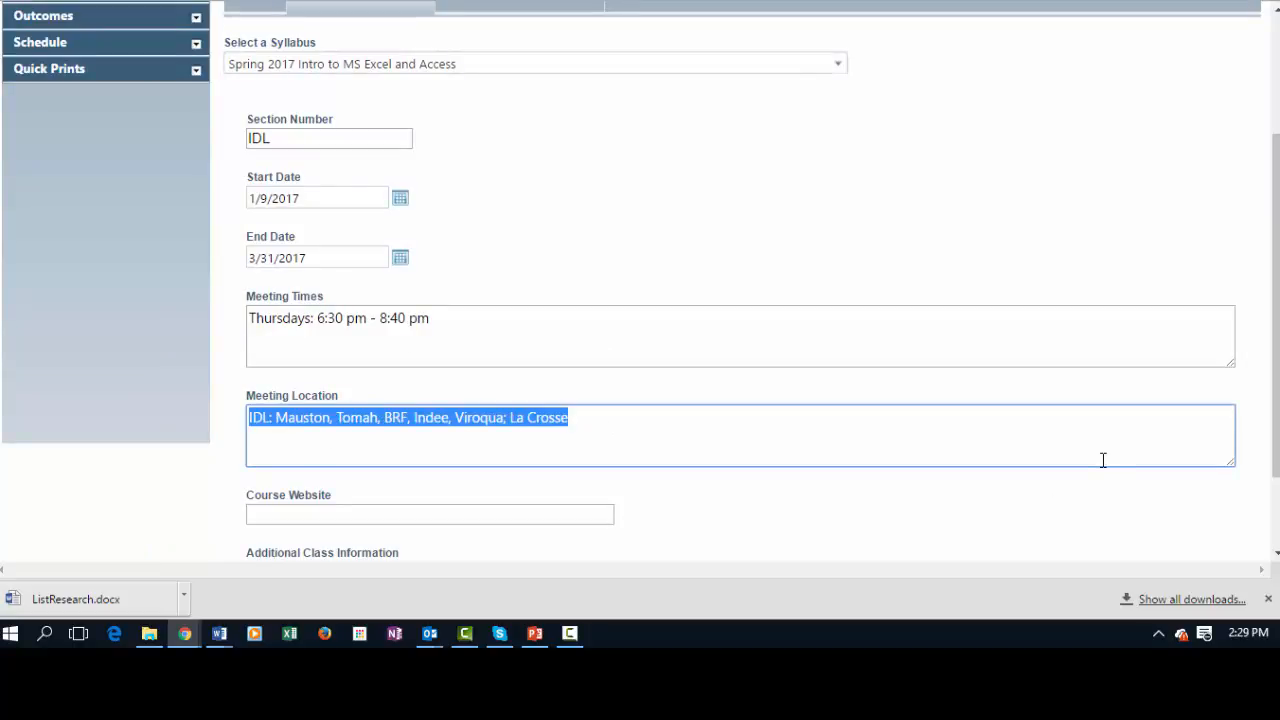
text(Virtual)
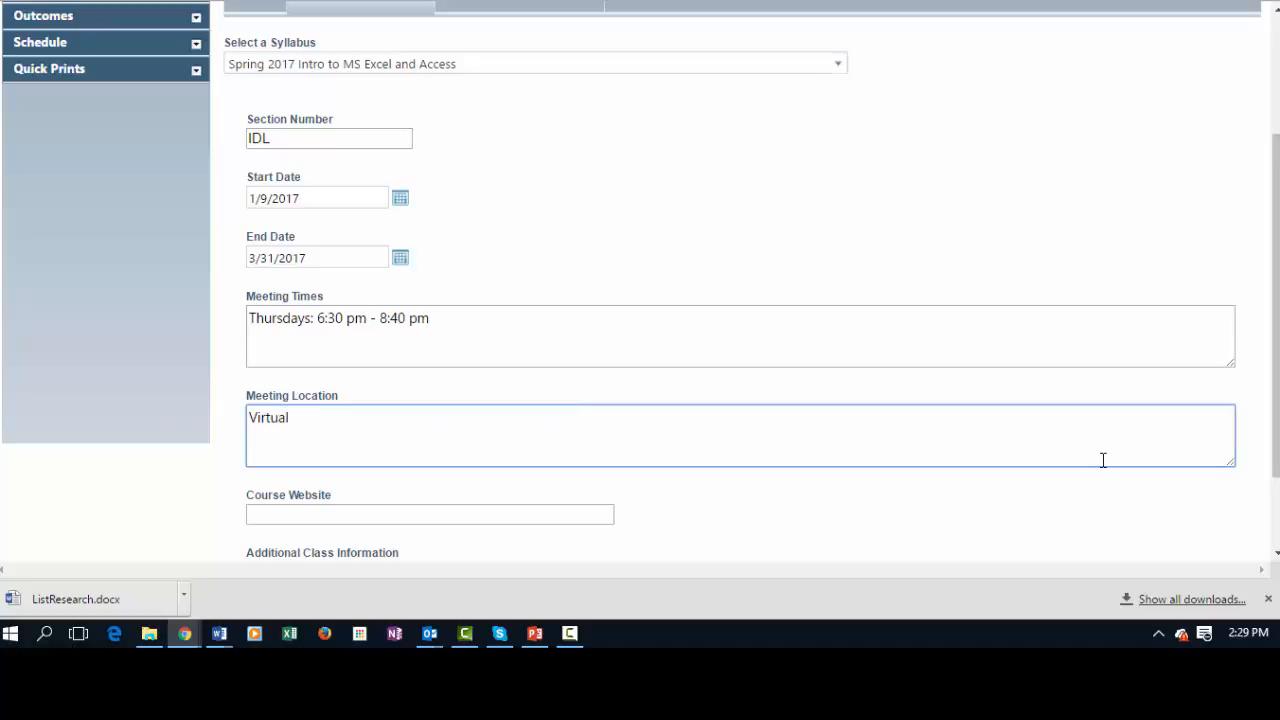
drag(1275, 318, 1275, 198)
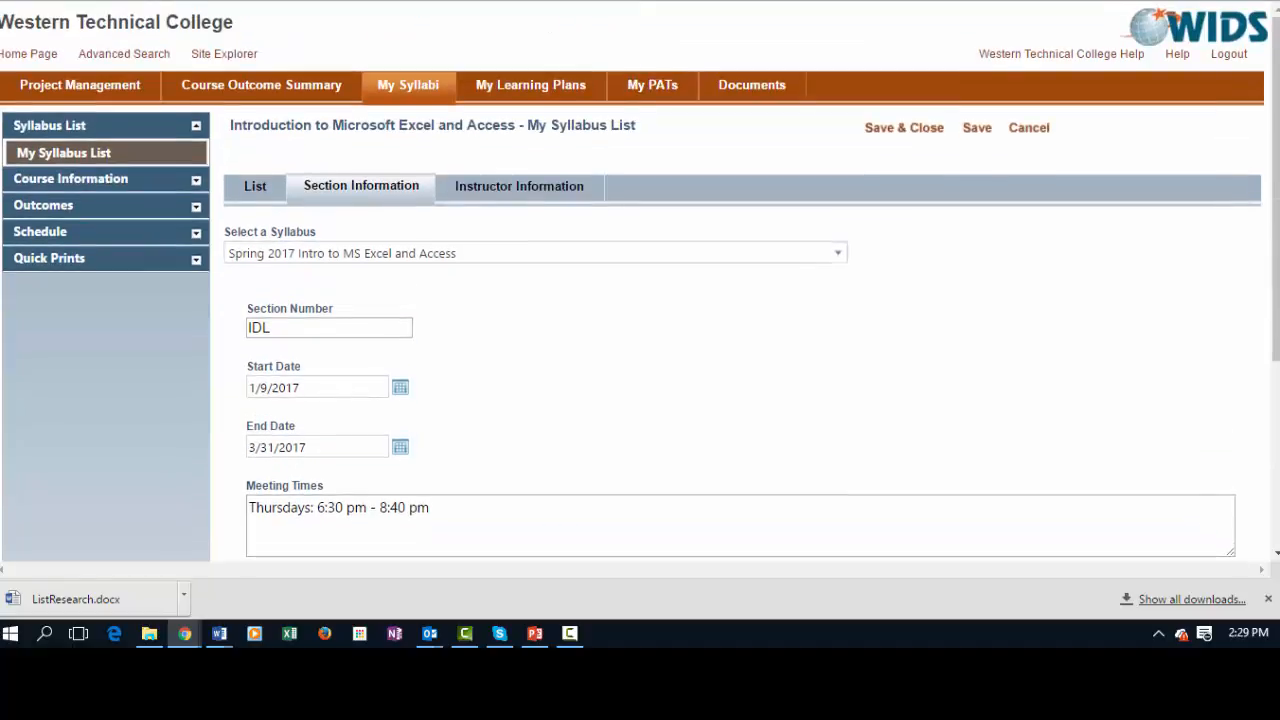
Save the section information and clear the existing phone number in the syllabus's instructor information
click(978, 129)
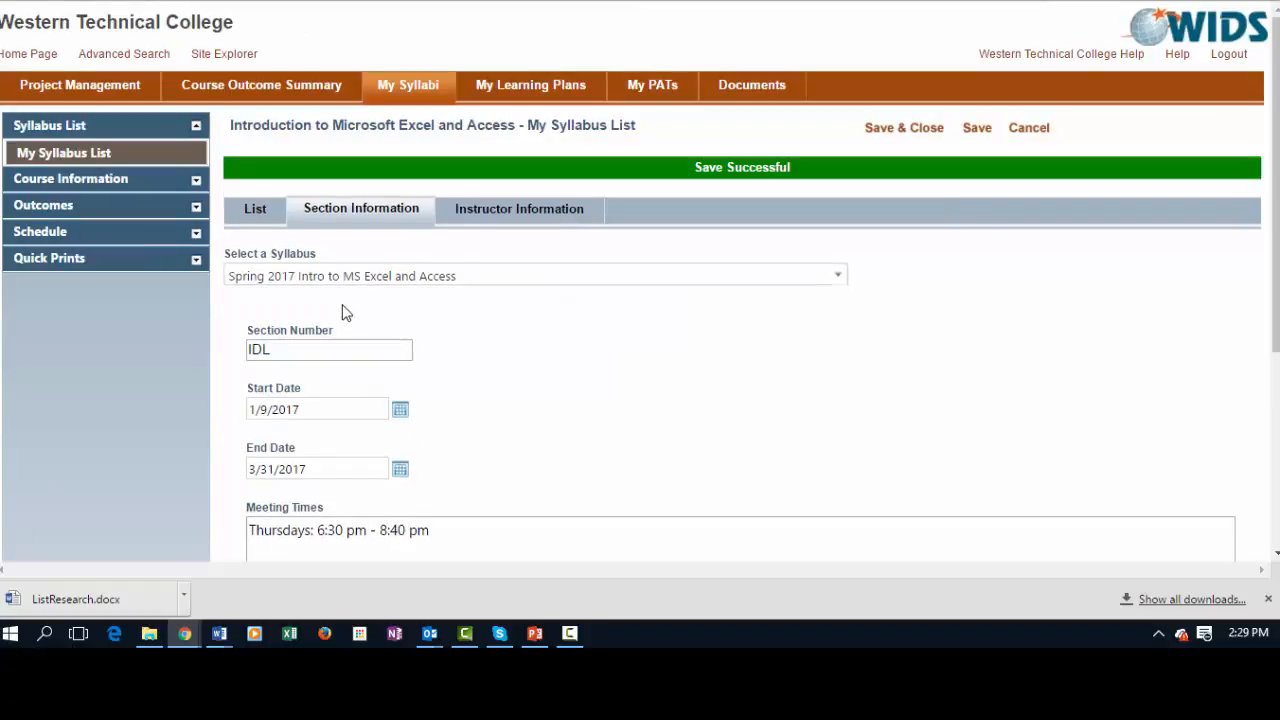
click(495, 221)
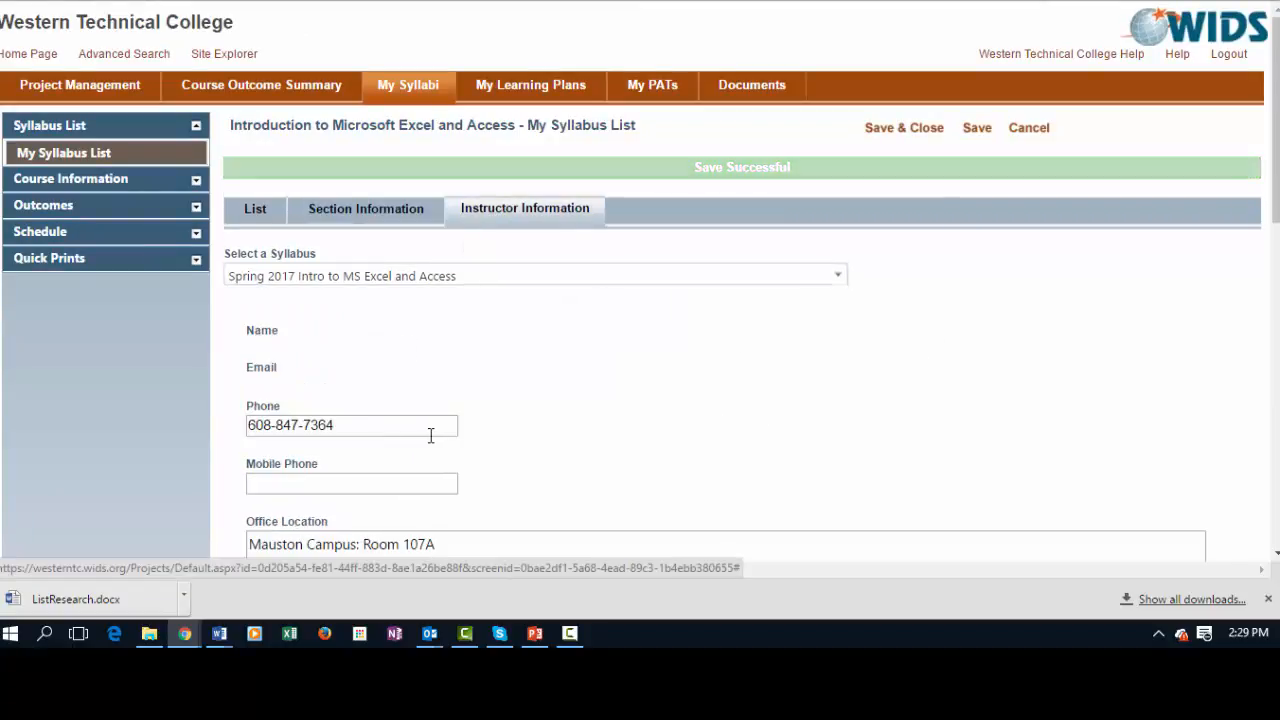
drag(251, 425, 694, 414)
key(BackSpace)
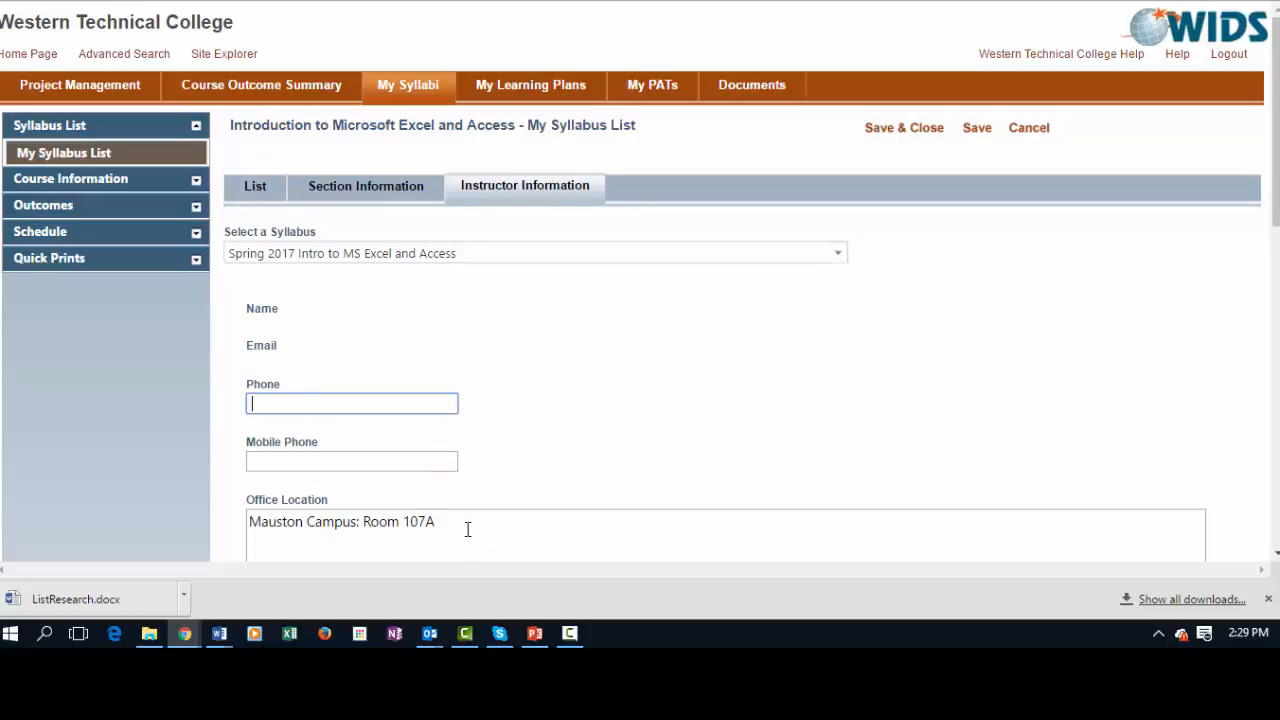
Replace the instructor's office location with "La Crosse Campus" and enter the instructor's new phone number
drag(467, 529, 78, 505)
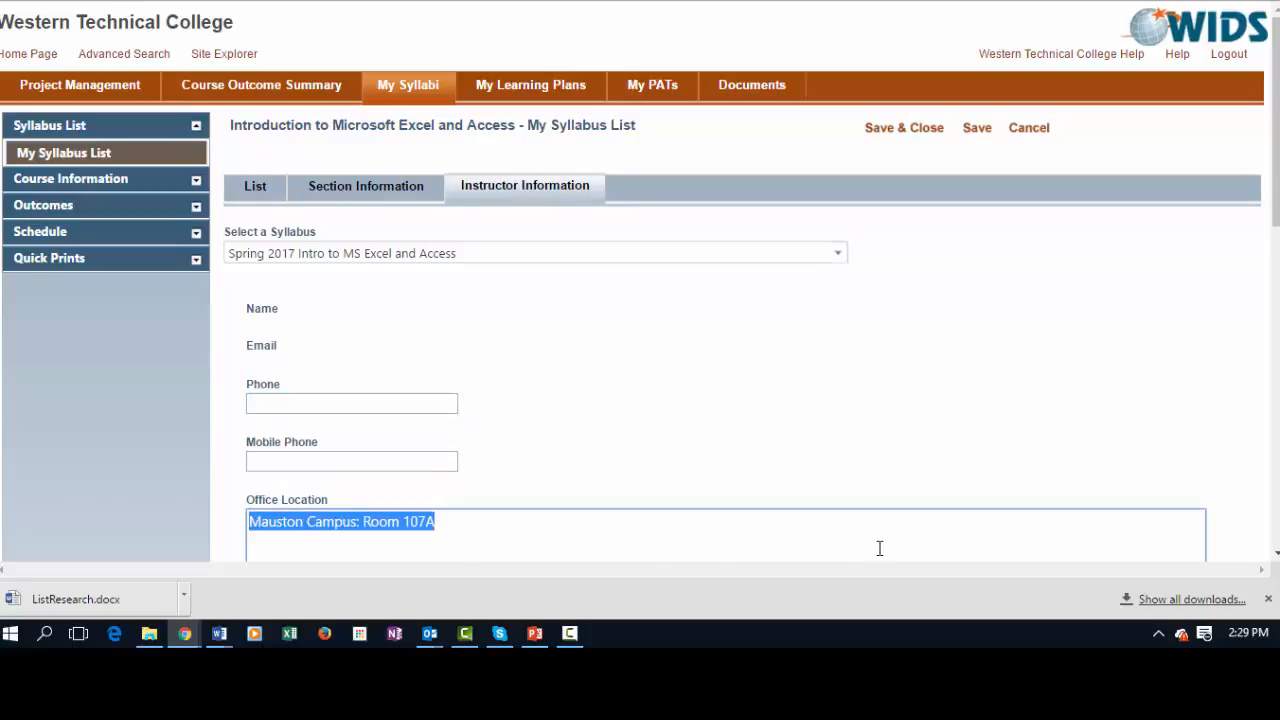
text(Bus)
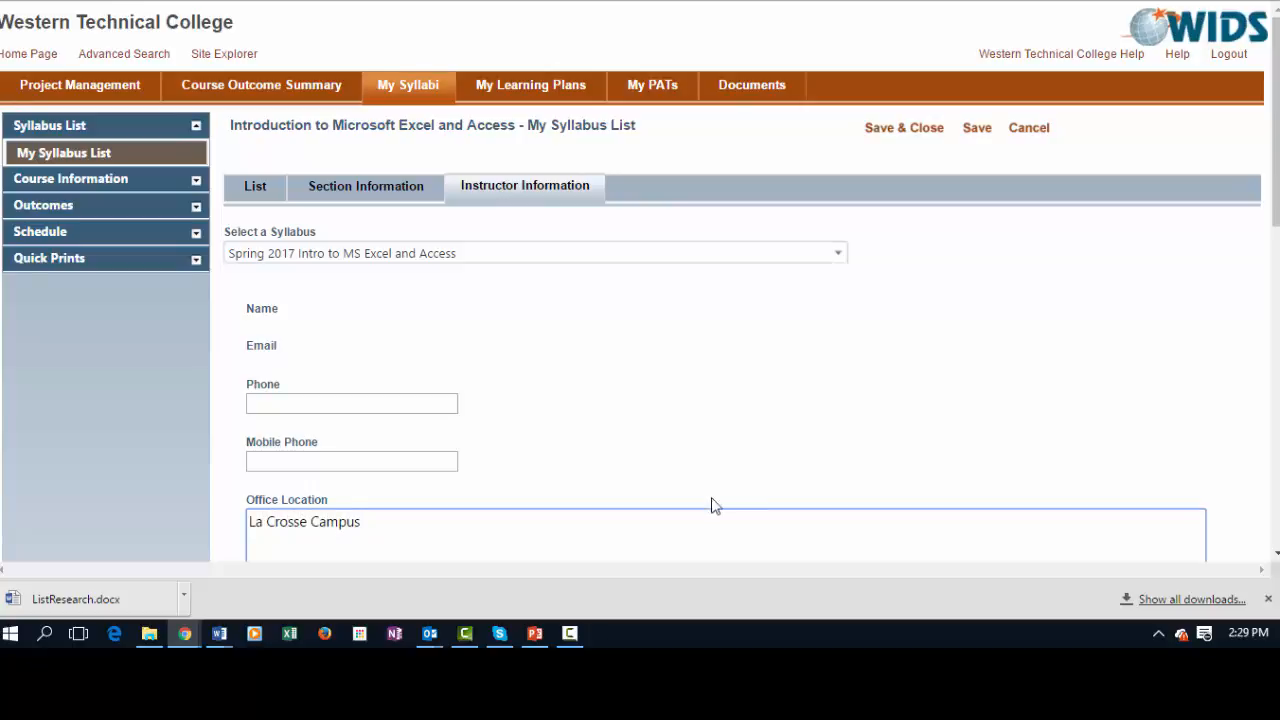
click(324, 406)
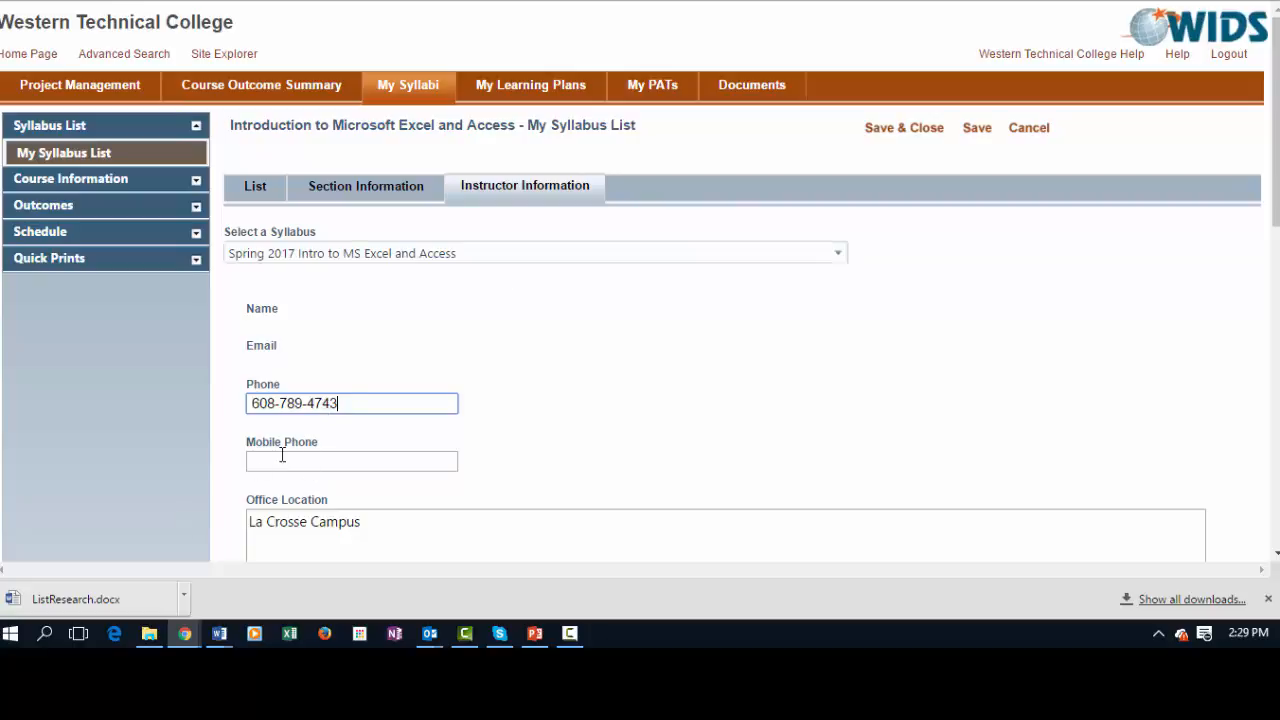
click(316, 464)
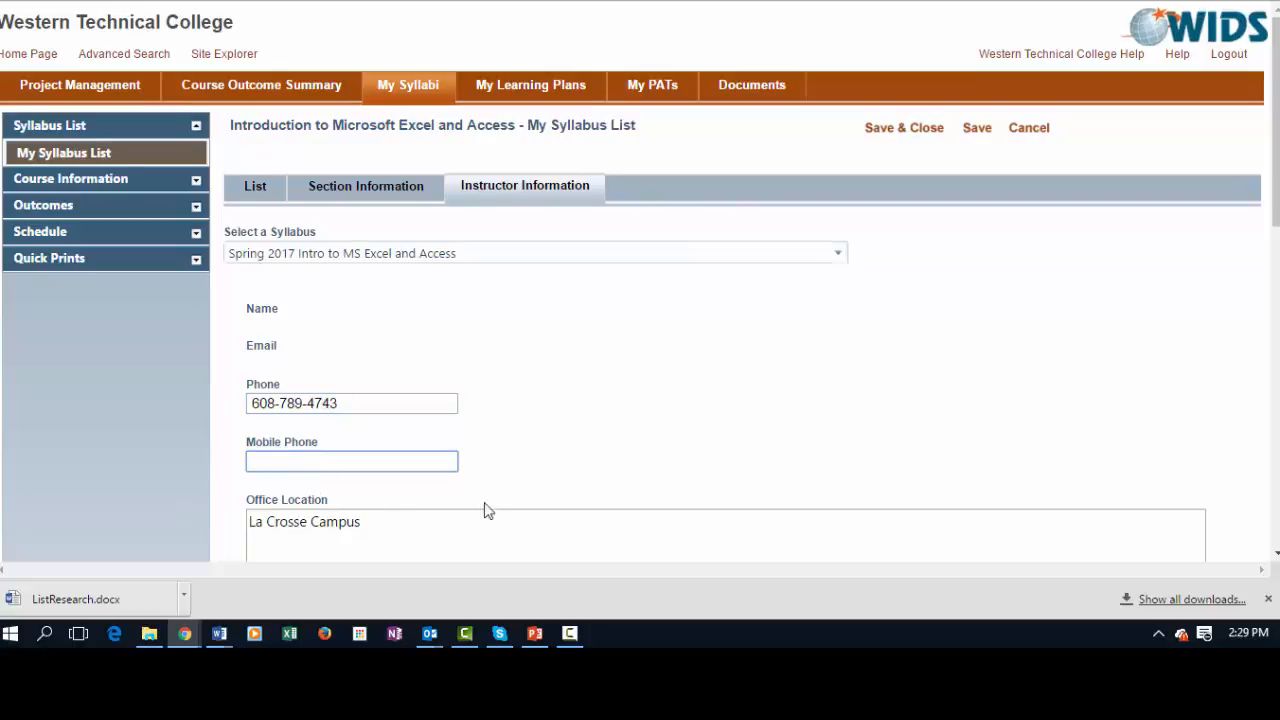
Check the instructor office hours and save the instructor information
scroll(487, 510, down, 2)
scroll(492, 487, down, 1)
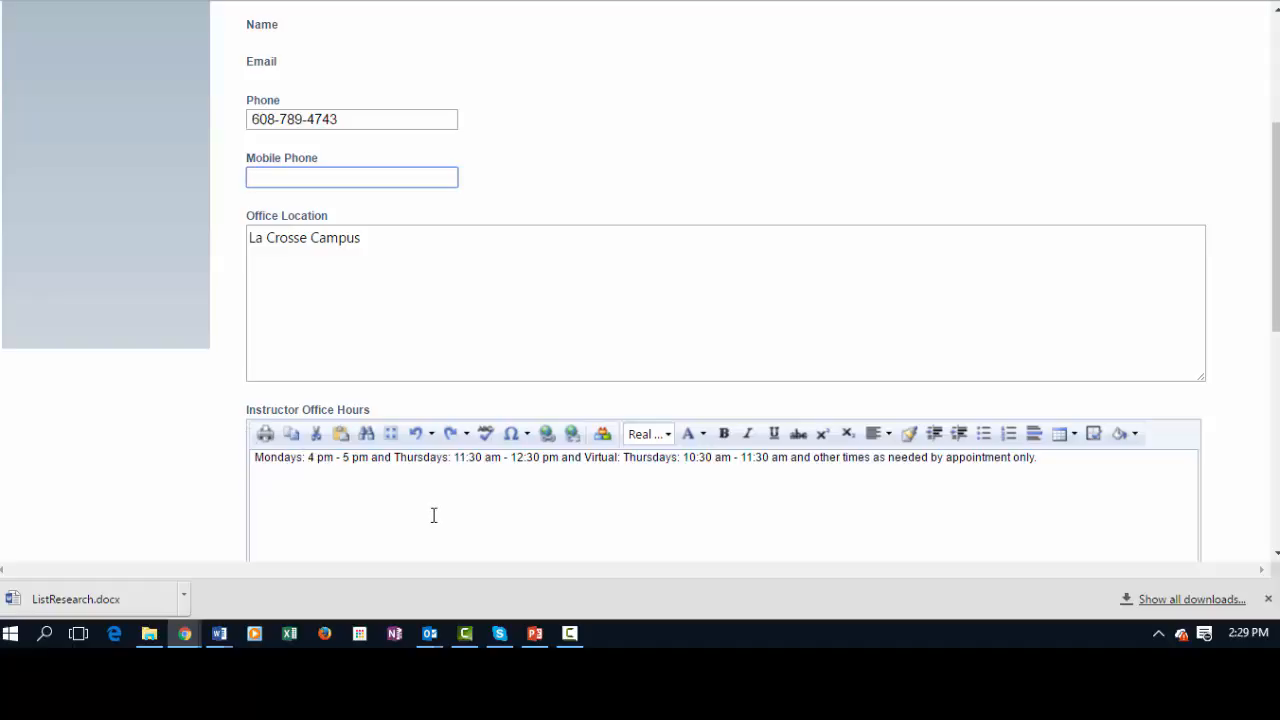
scroll(433, 515, up, 3)
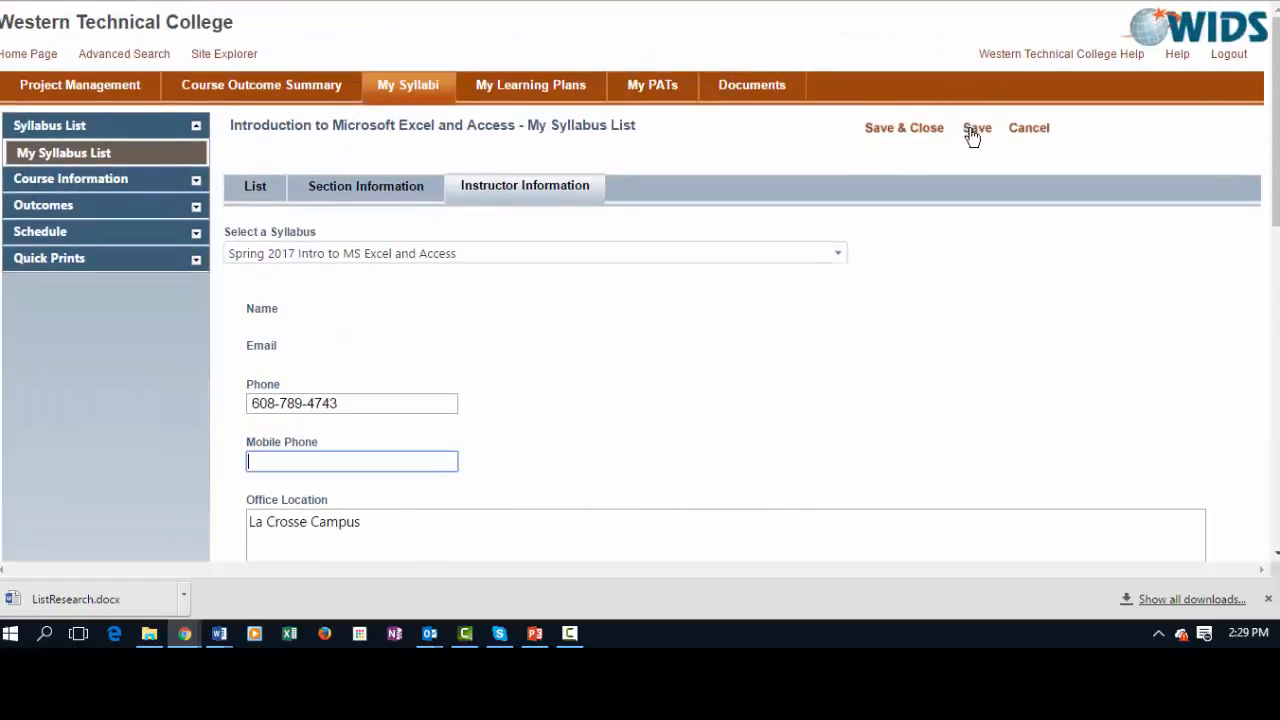
click(973, 133)
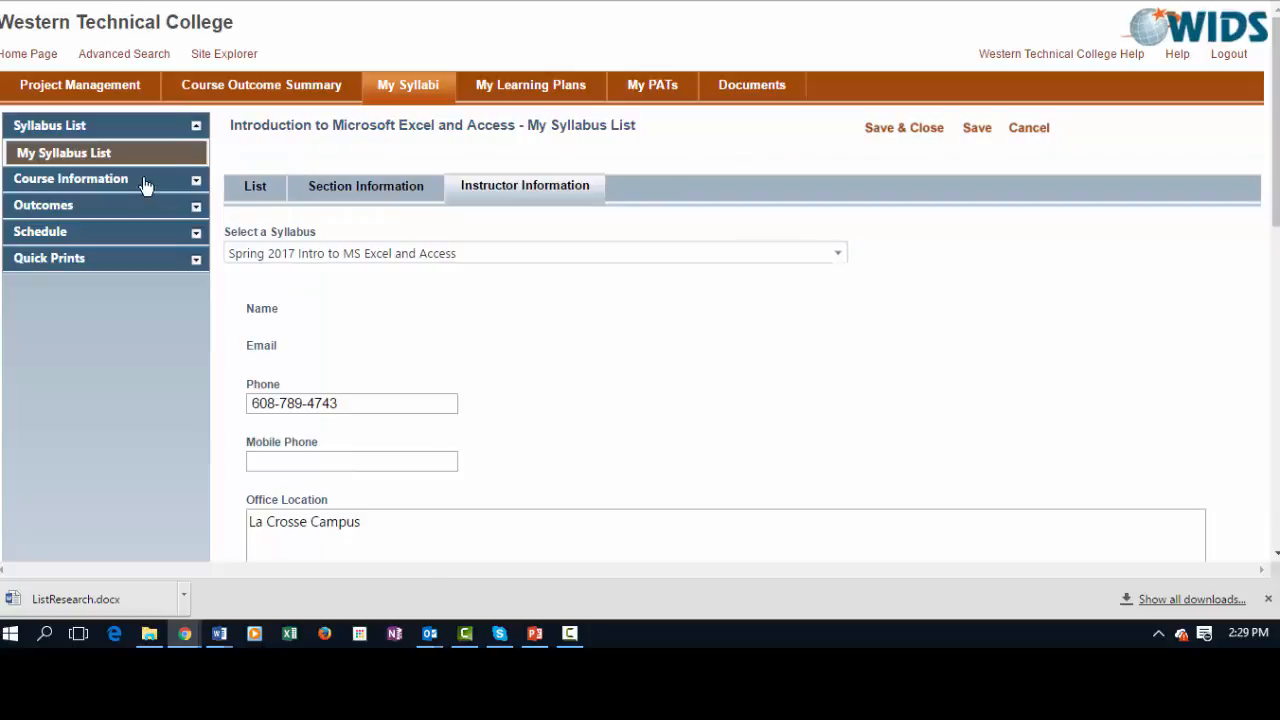
Delete the "*Required College Syllabus Guidelines" entry from the syllabus's course guidelines
click(197, 183)
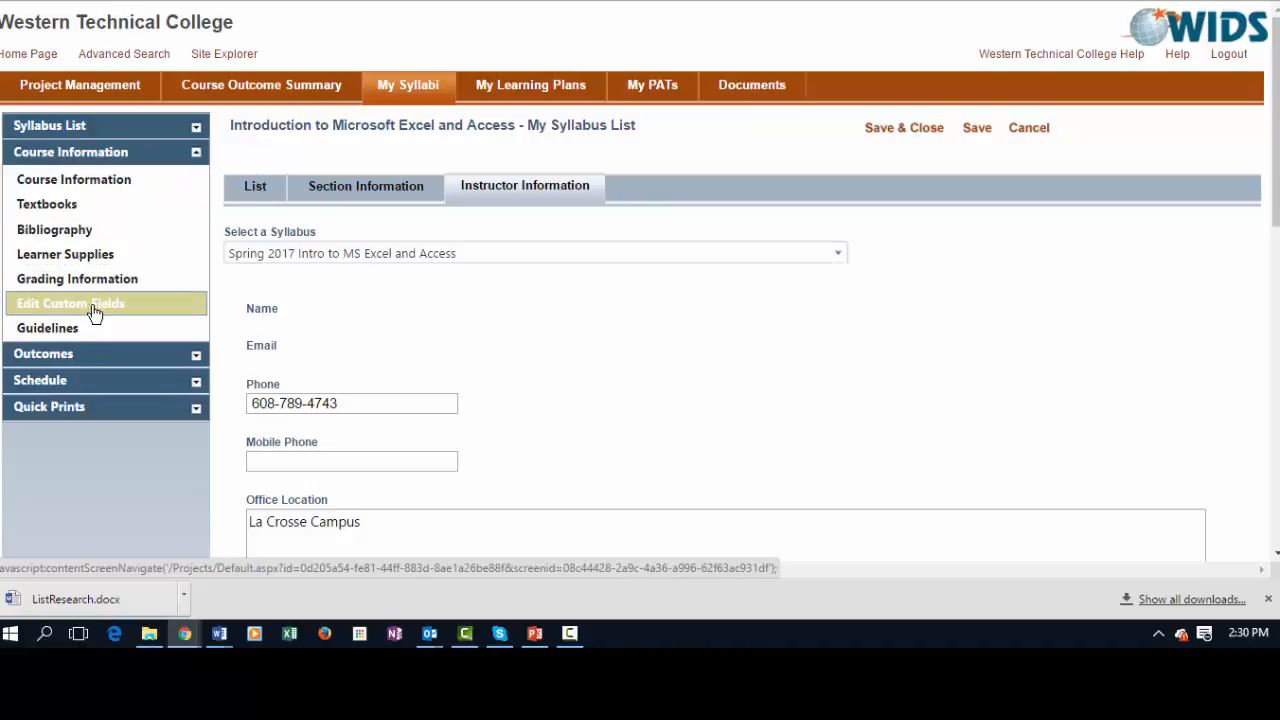
click(62, 337)
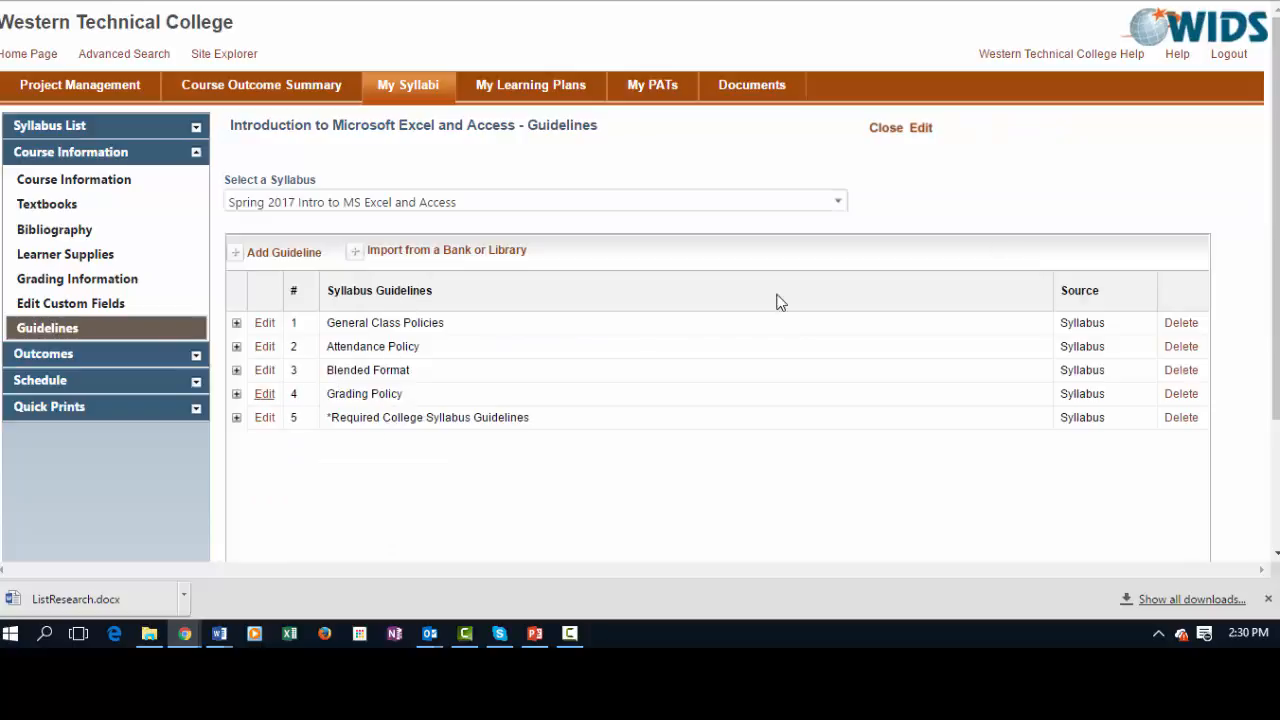
click(1181, 417)
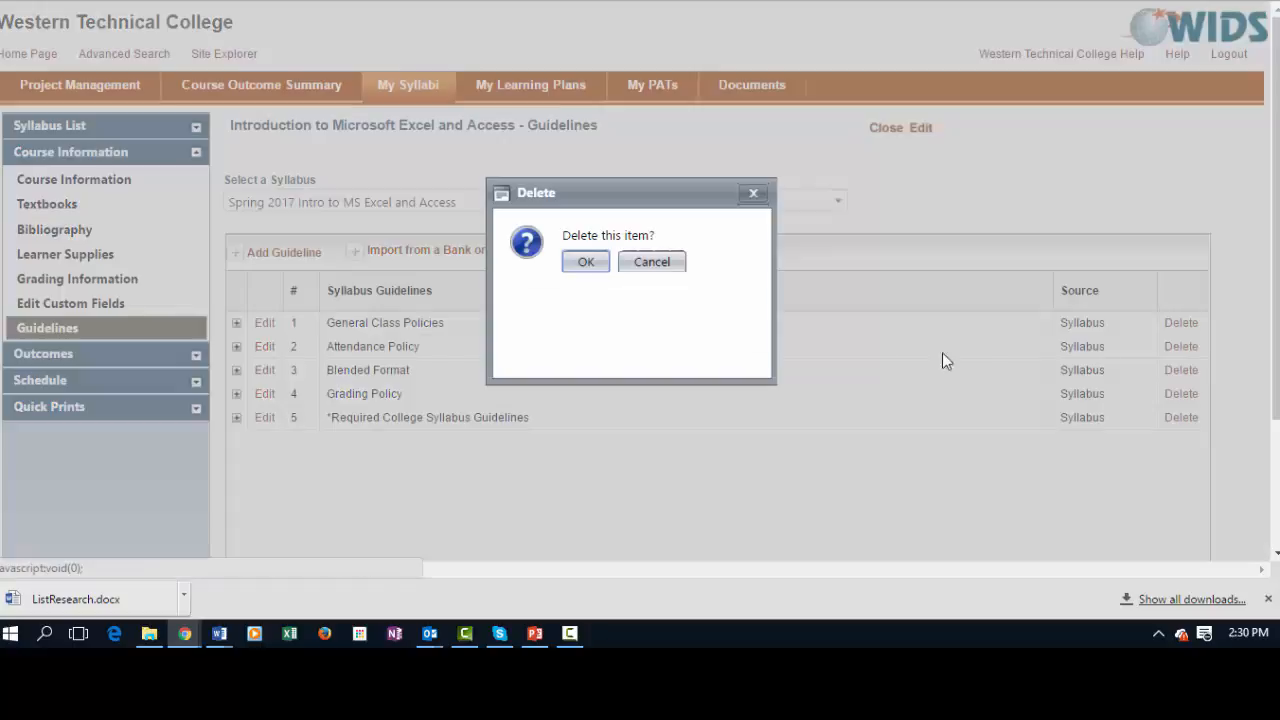
click(580, 256)
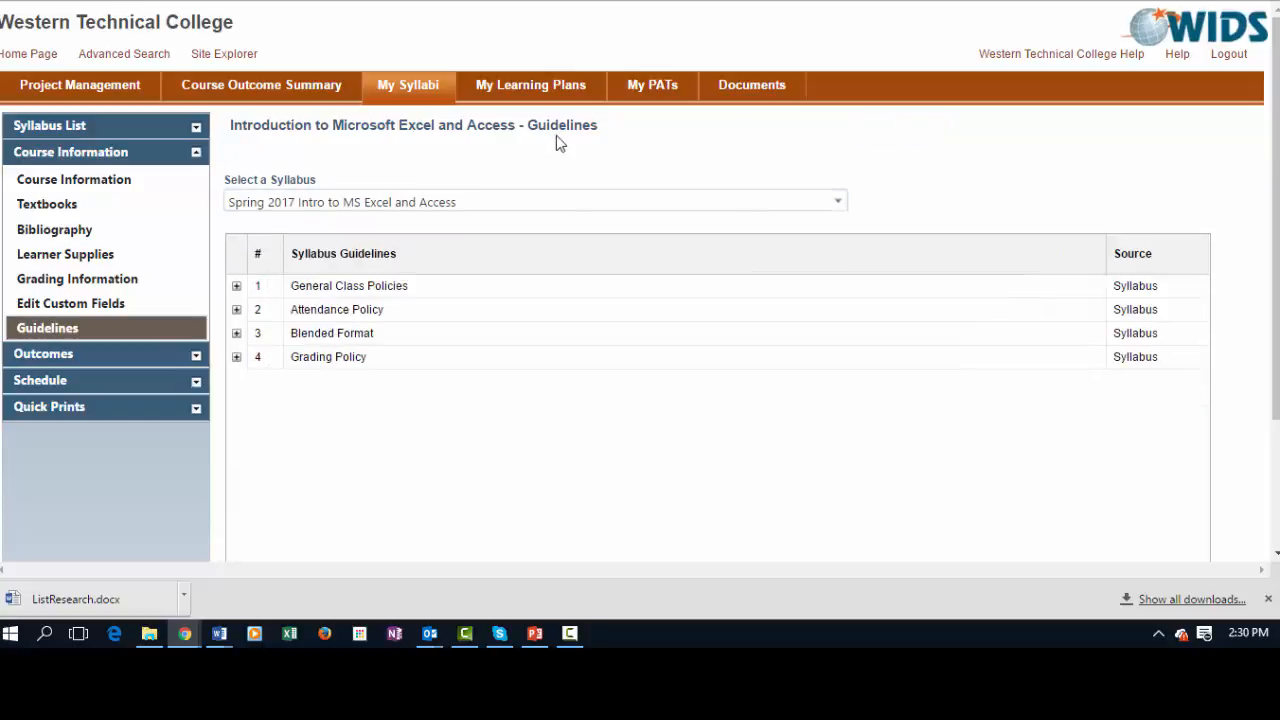
Generate the Syllabus quick print report for Spring 2017 Intro to MS Excel and Access
click(201, 418)
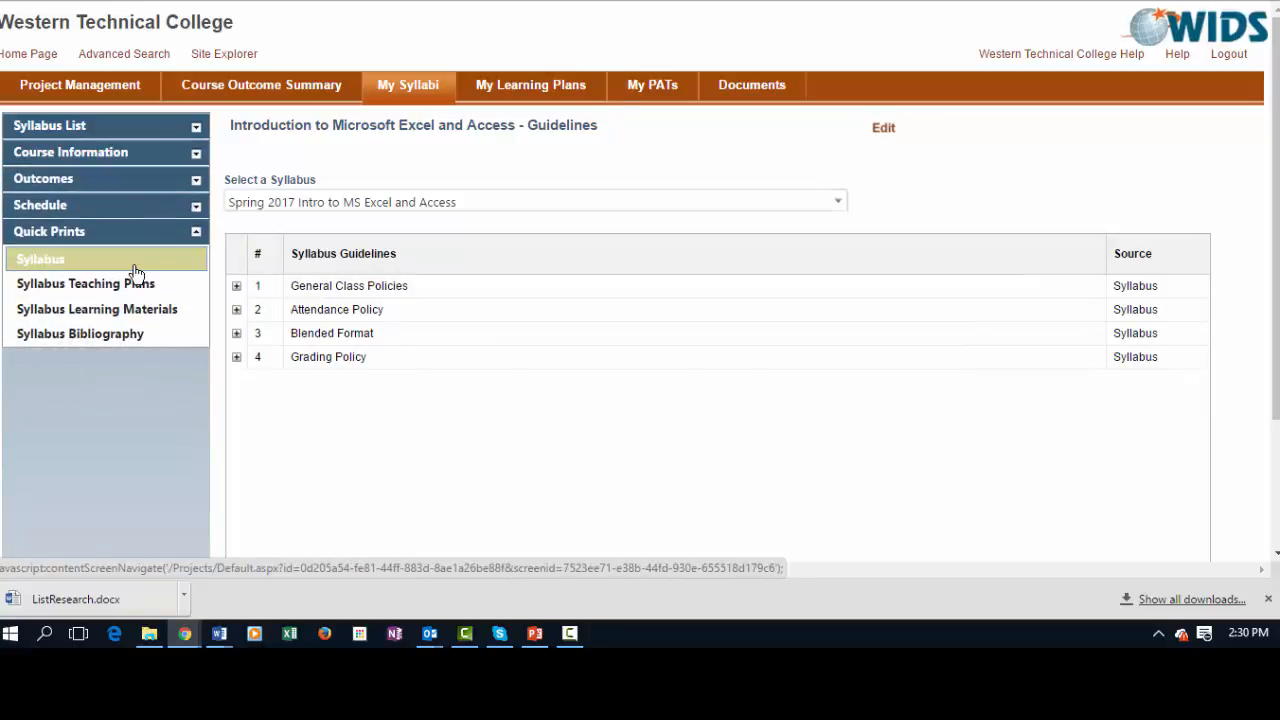
click(134, 272)
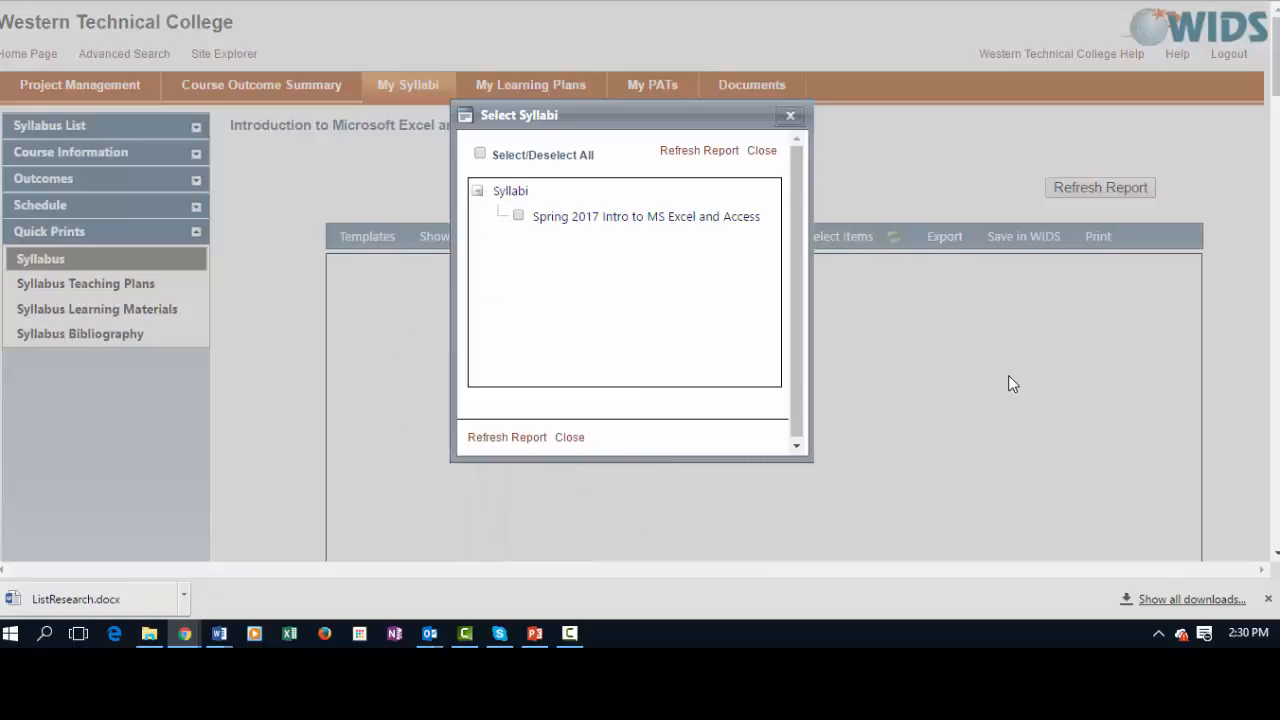
click(518, 216)
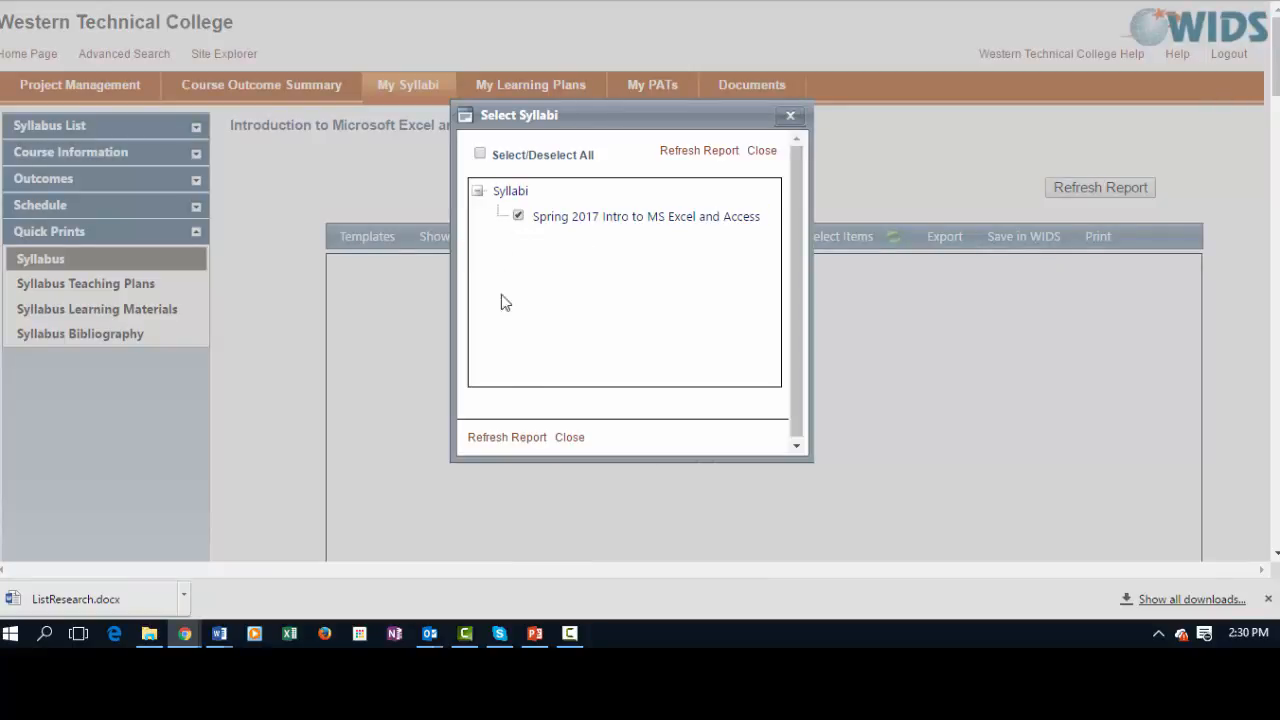
click(508, 437)
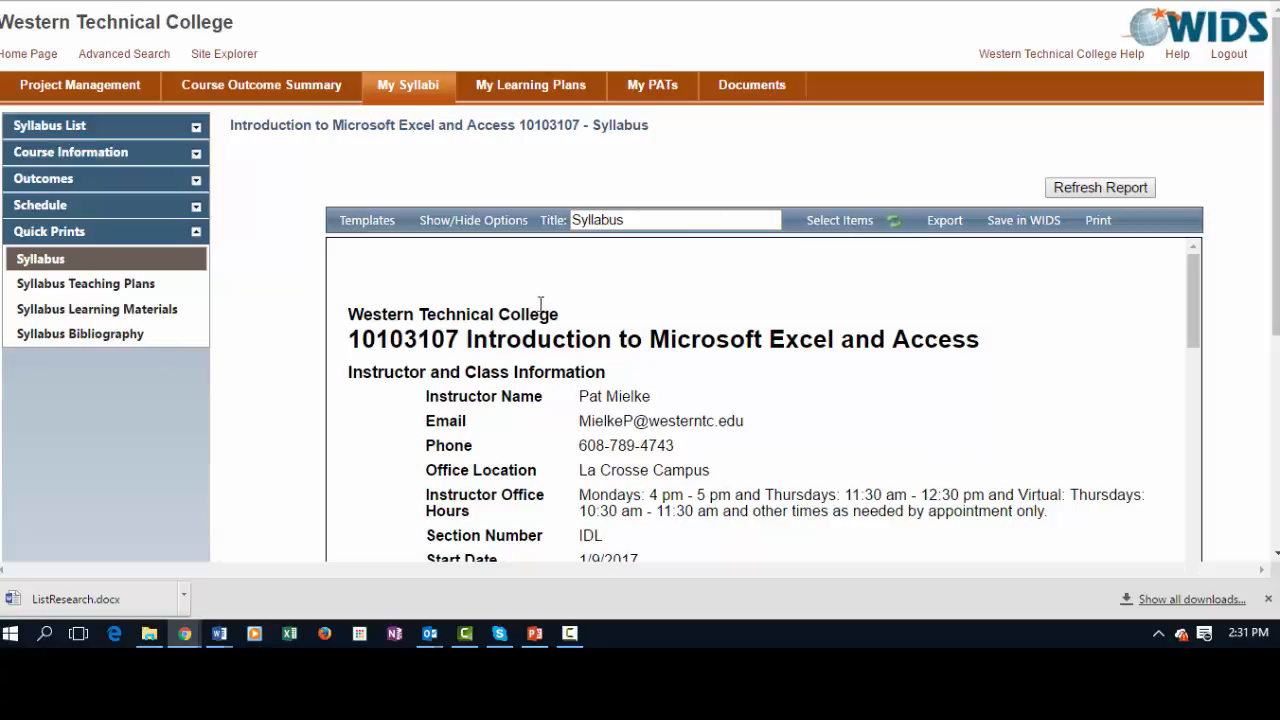
Review the report's instructor and class information, course description, textbooks, core abilities, program outcomes and course competencies
scroll(620, 324, down, 1)
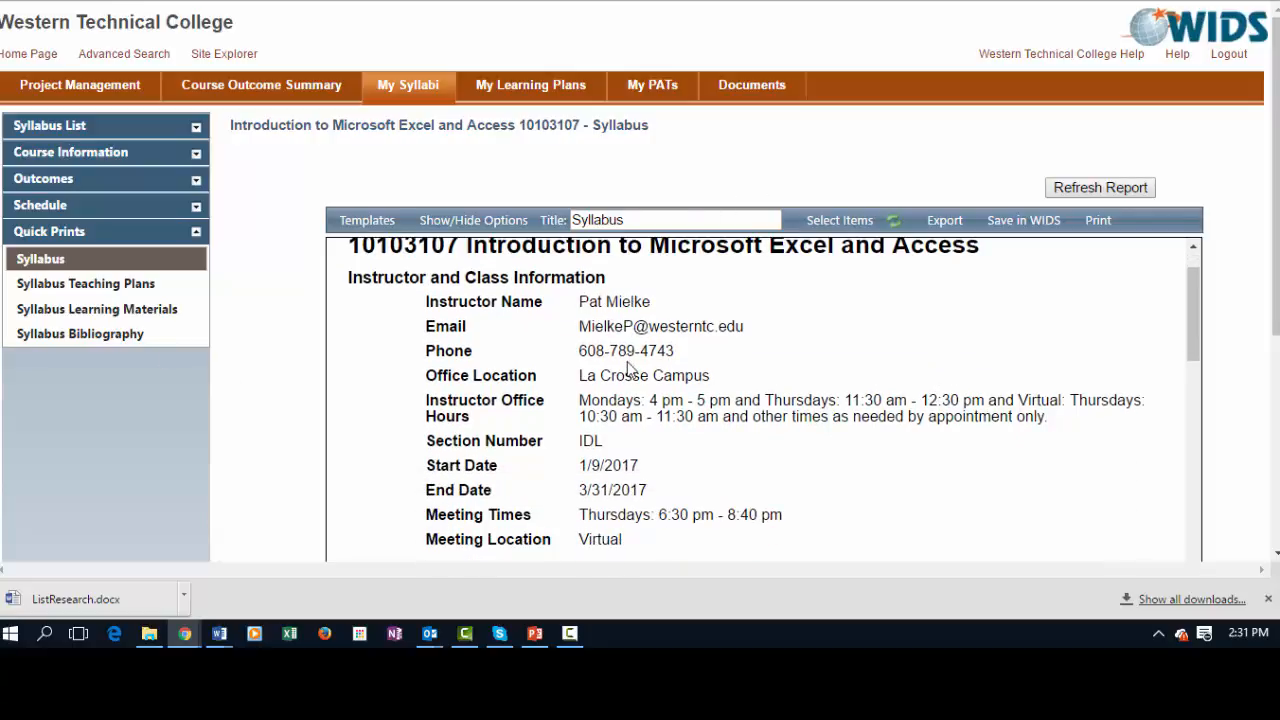
scroll(627, 367, down, 2)
scroll(627, 367, down, 1)
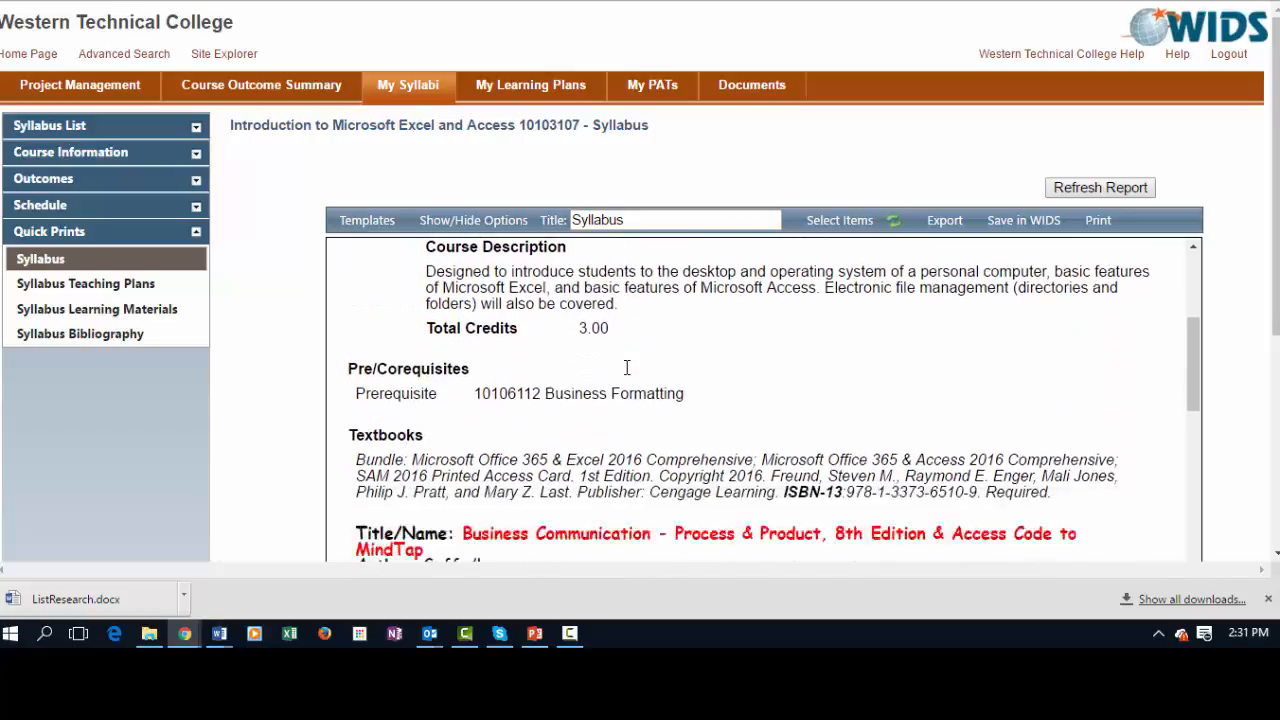
scroll(627, 367, down, 4)
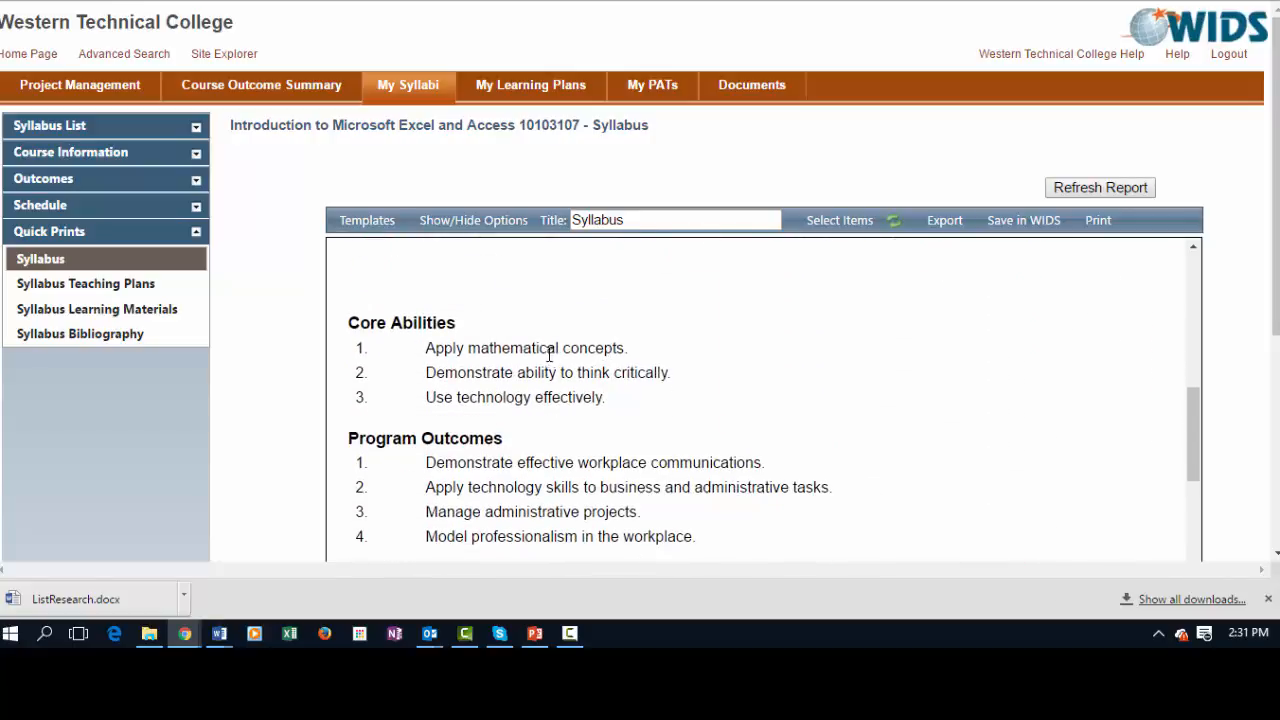
scroll(634, 363, up, 1)
scroll(634, 363, down, 1)
scroll(610, 364, down, 2)
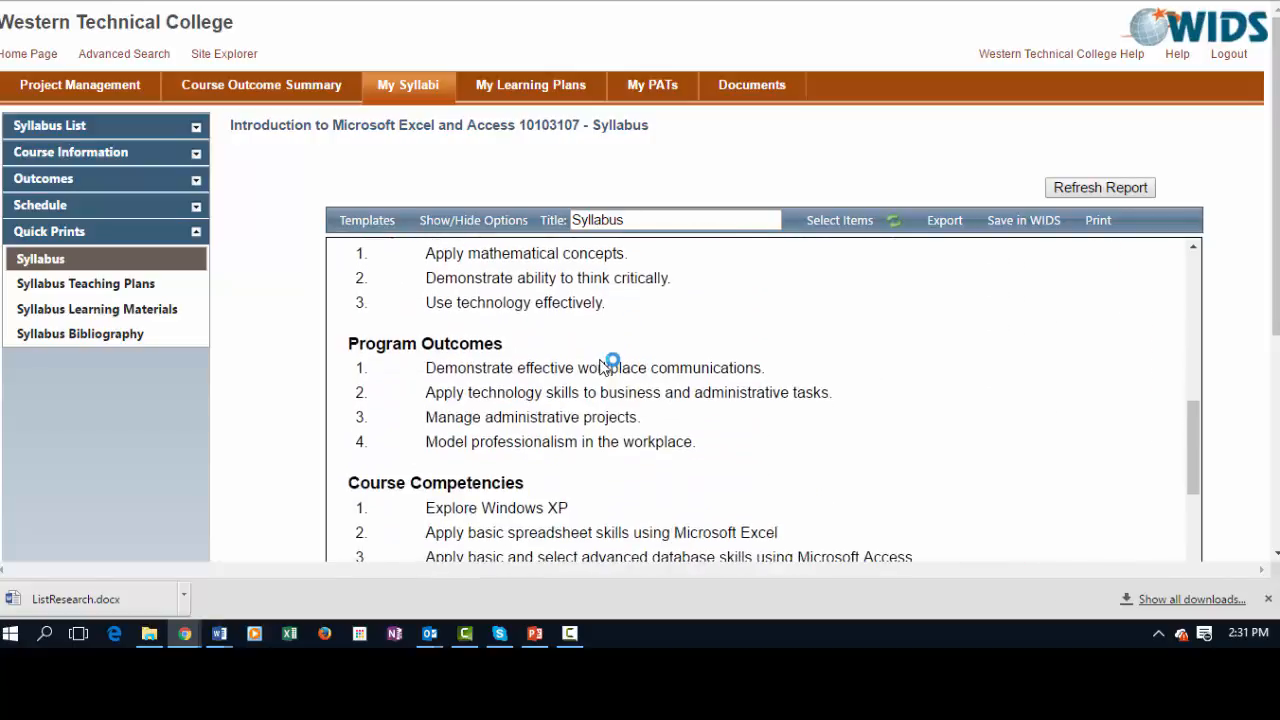
scroll(607, 364, down, 3)
scroll(604, 362, up, 3)
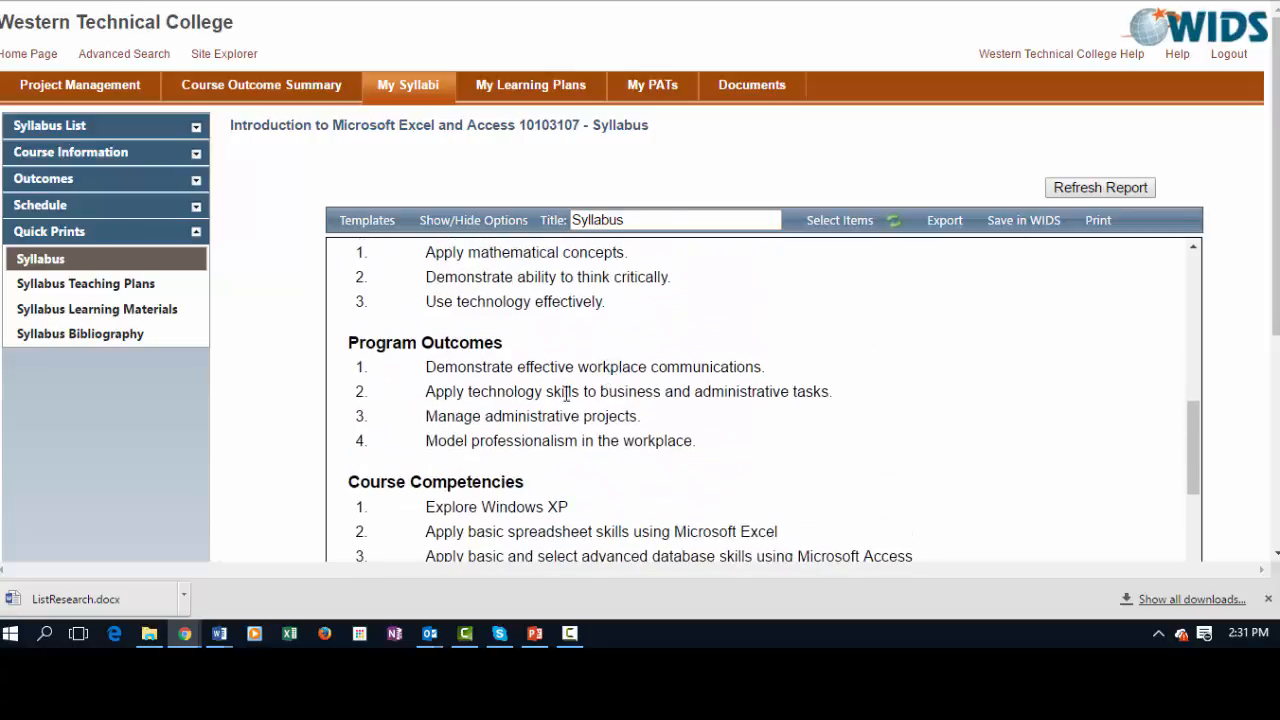
scroll(566, 394, down, 2)
scroll(800, 403, down, 3)
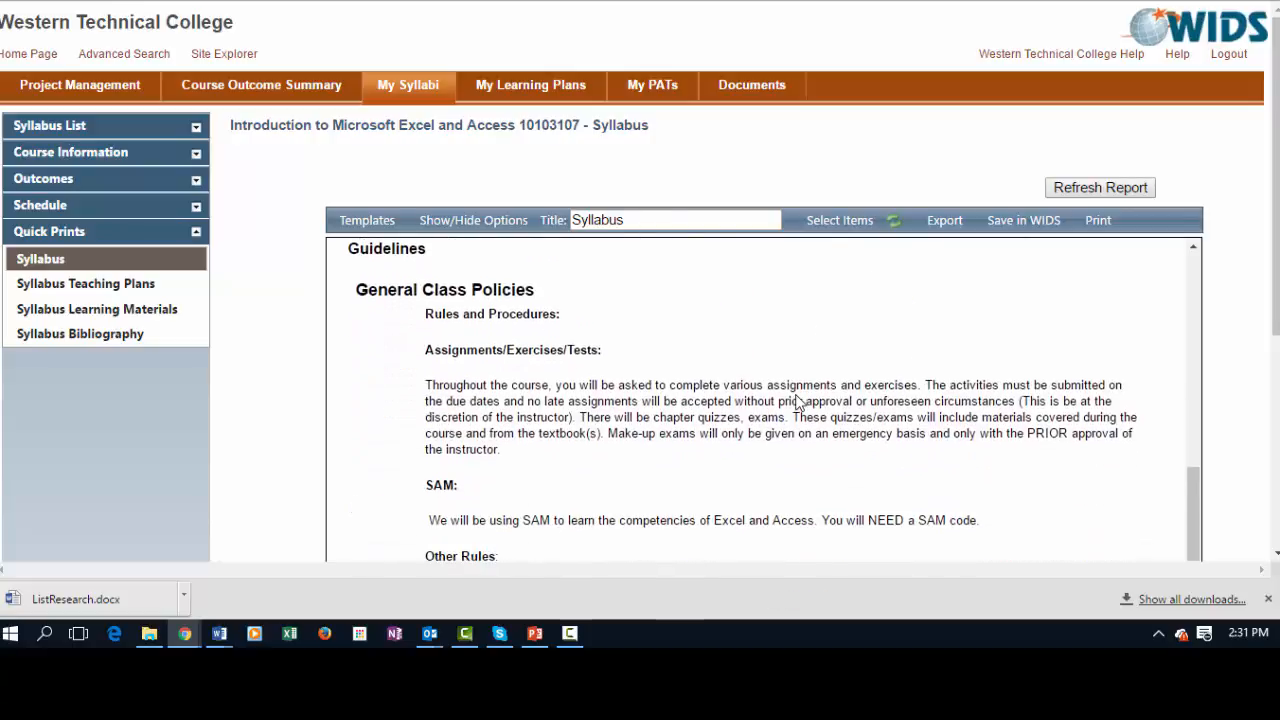
Review the report's class policies, attendance policy, blended format, grading scale and required college guidelines, and return to the grading information
scroll(790, 402, up, 2)
scroll(790, 402, down, 10)
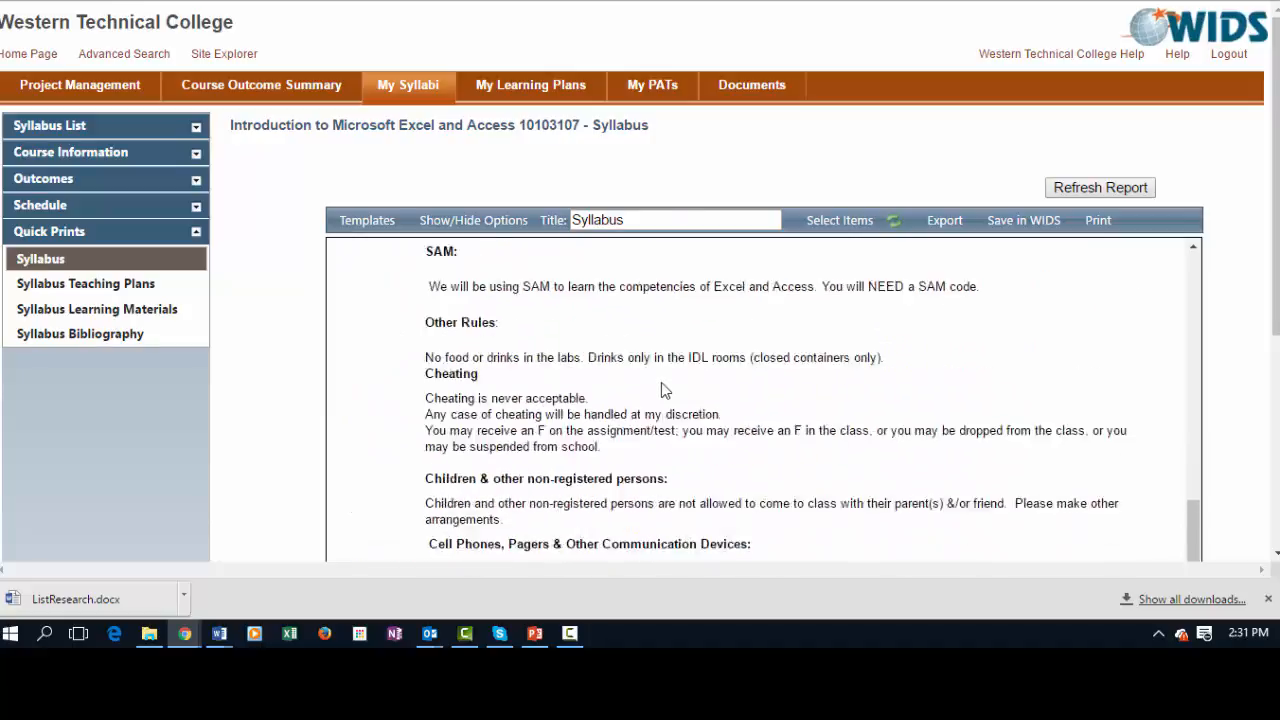
scroll(661, 382, down, 10)
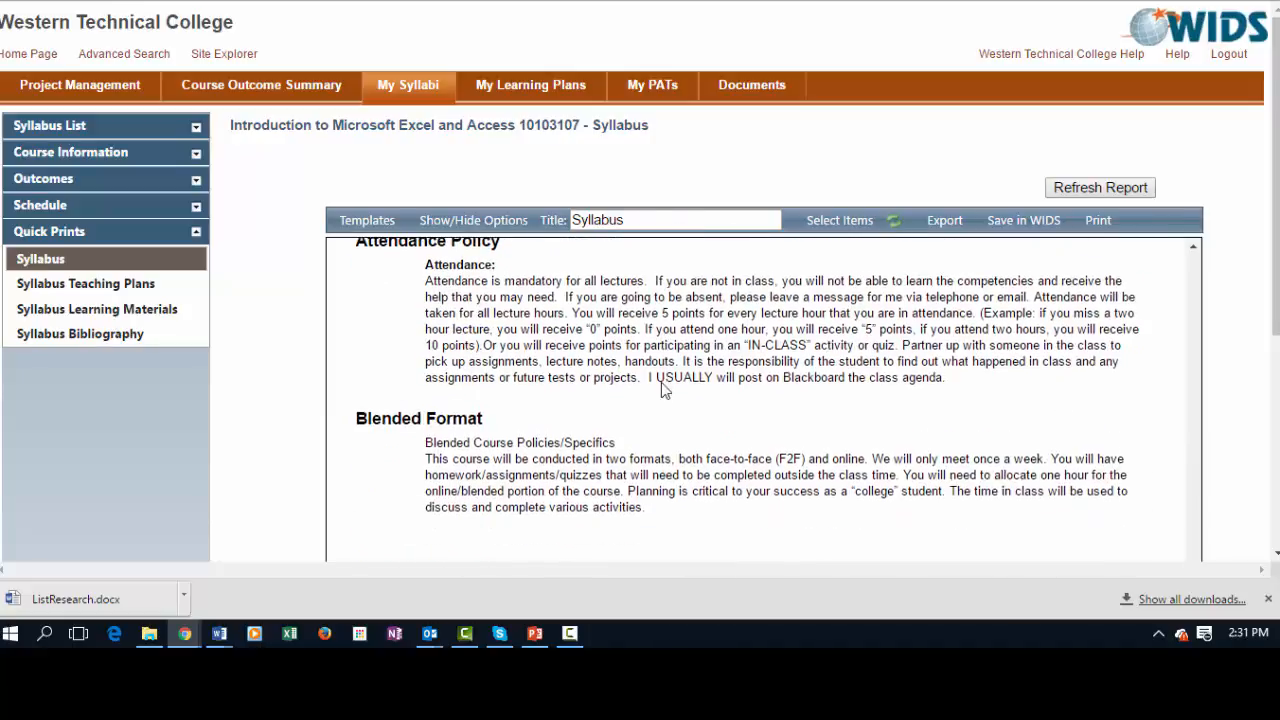
scroll(661, 382, down, 8)
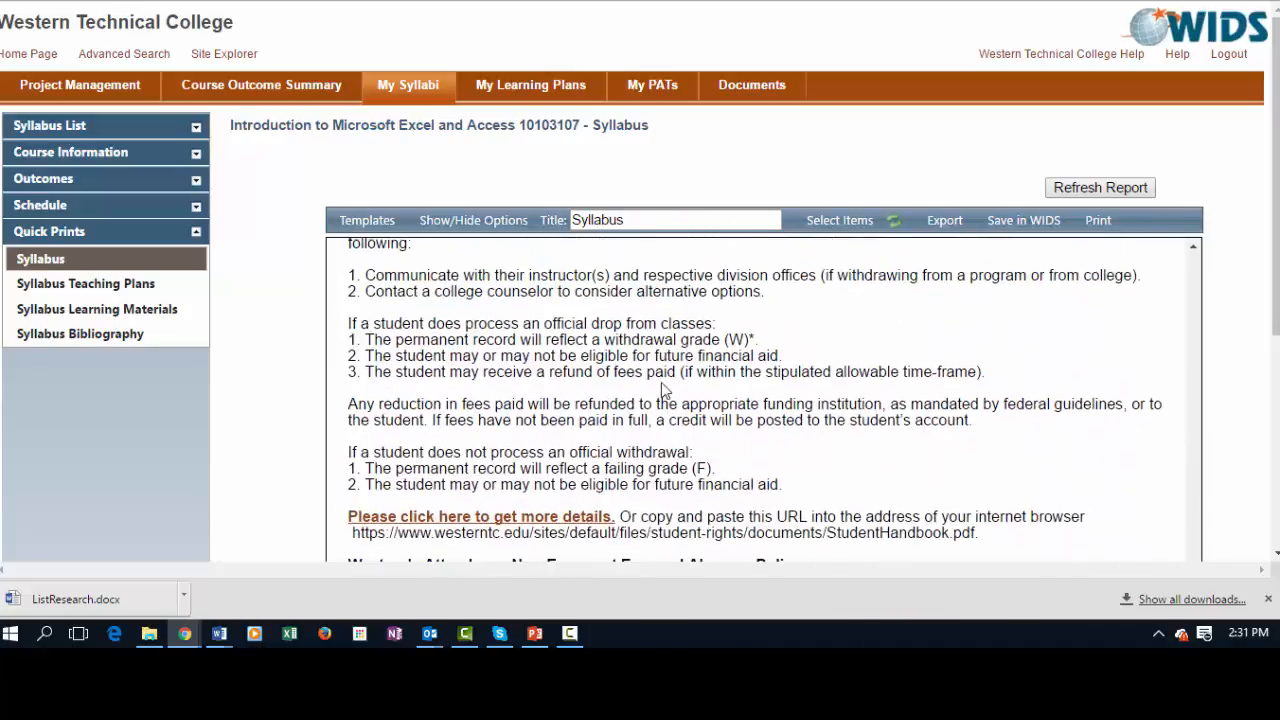
scroll(661, 382, up, 3)
scroll(590, 366, down, 3)
scroll(590, 366, up, 5)
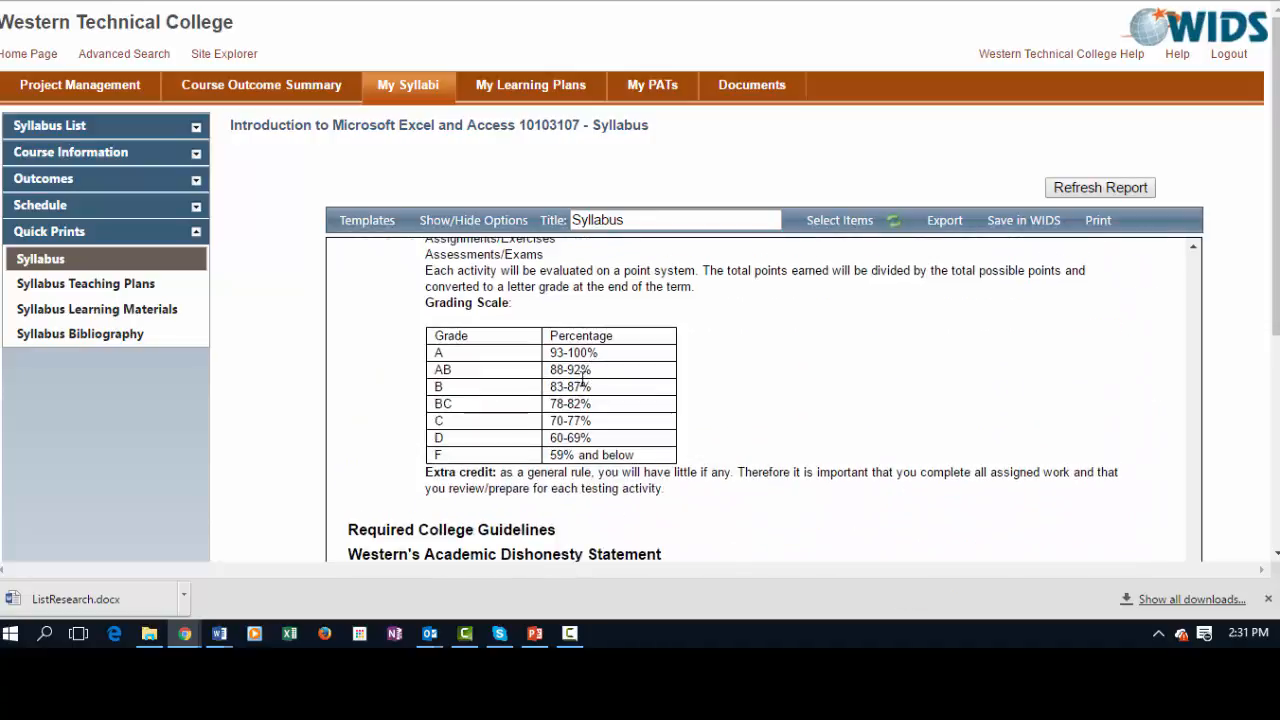
scroll(646, 392, down, 2)
scroll(646, 392, down, 10)
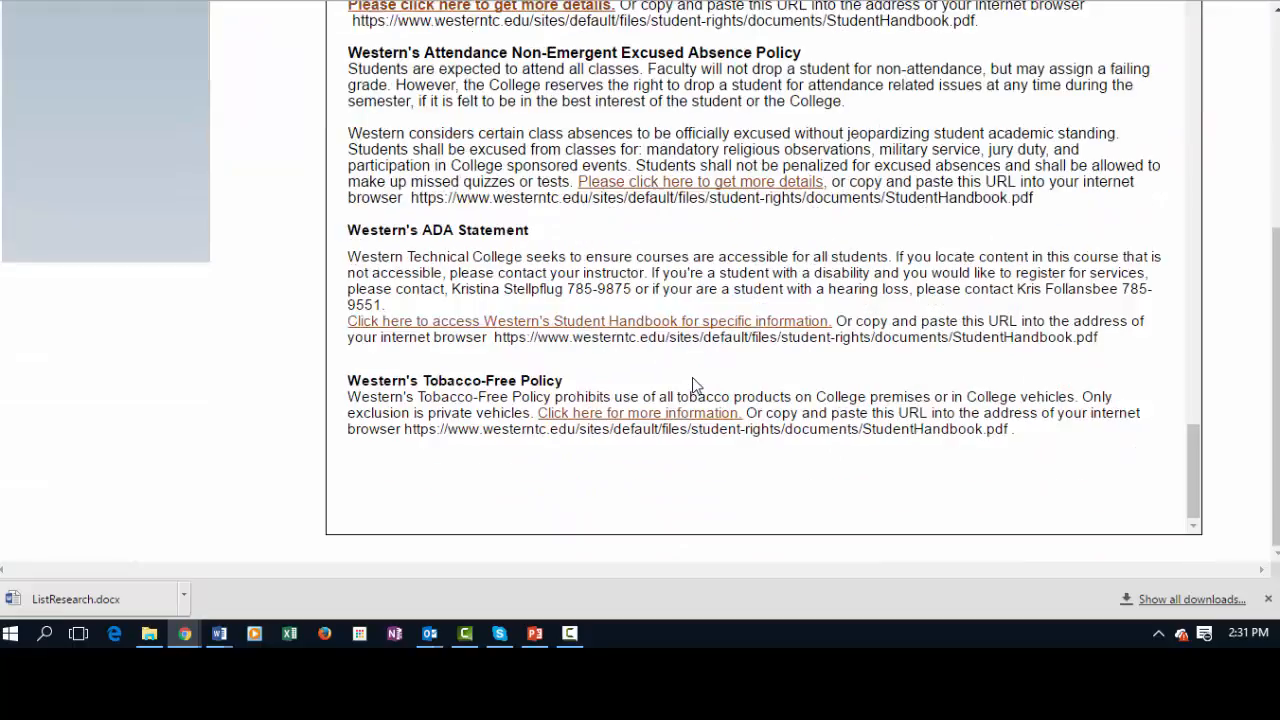
scroll(709, 357, up, 6)
scroll(740, 352, up, 15)
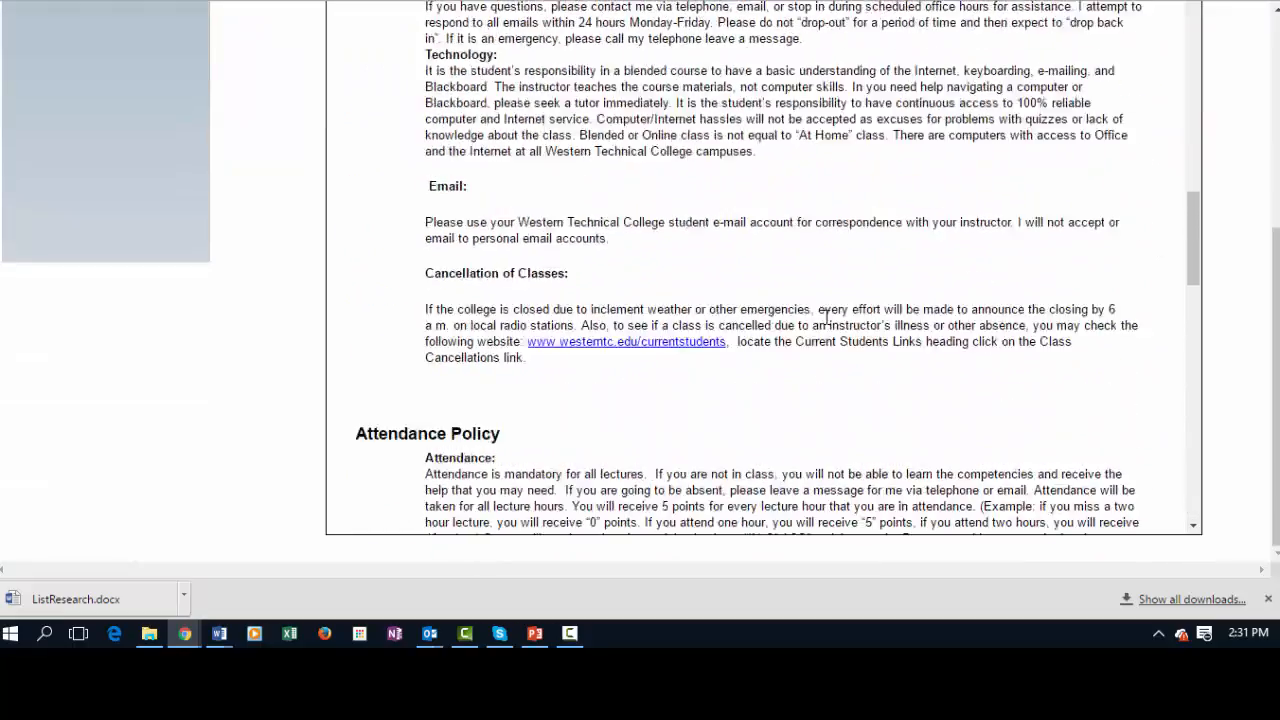
drag(1275, 291, 1275, 91)
mouse_move(923, 201)
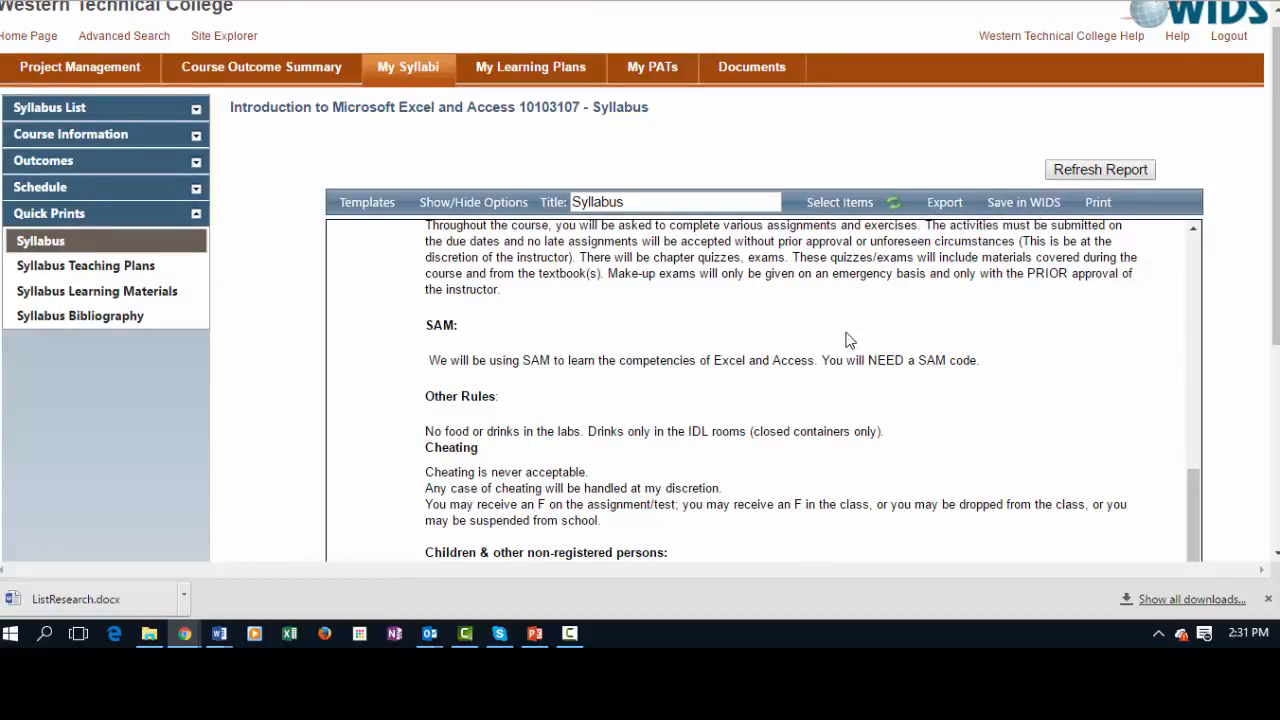
scroll(712, 258, up, 3)
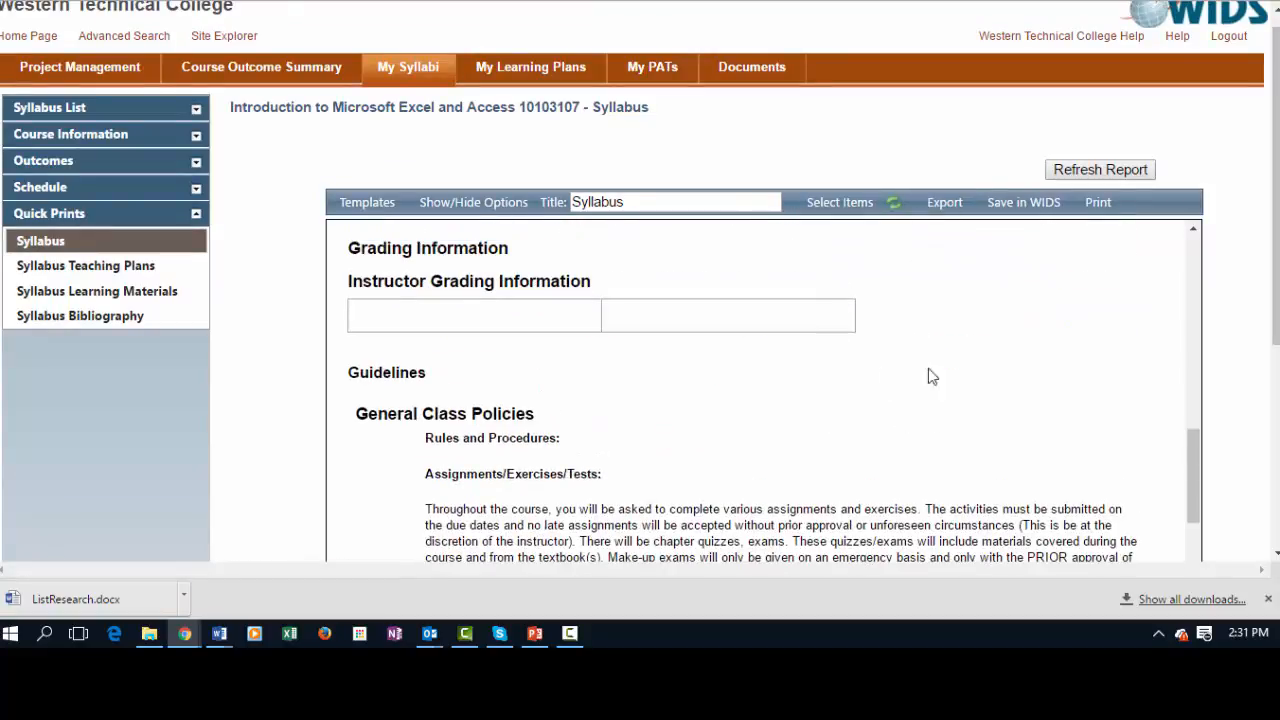